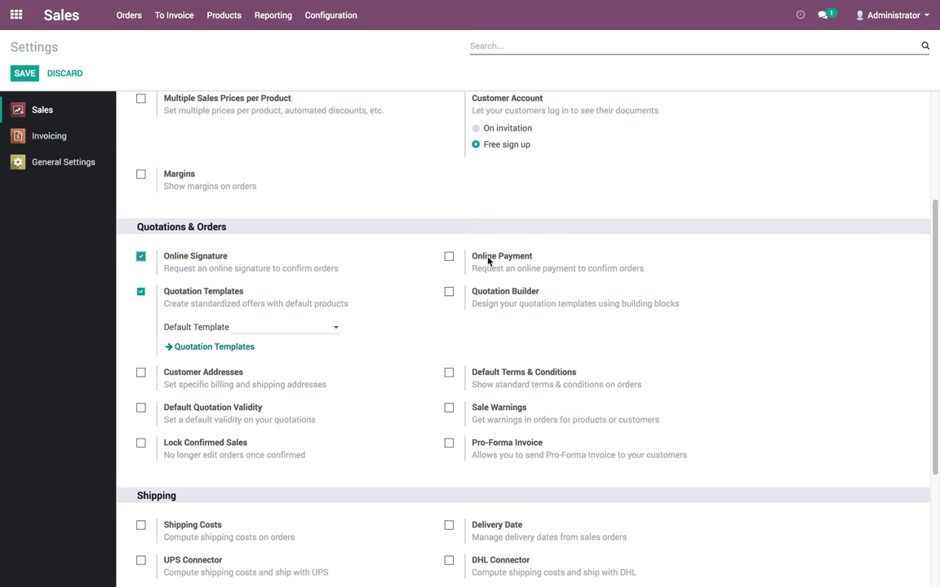
Enable Online Payment in the Sales settings, save, and dismiss the server error
{"action": "left_click", "coordinate": [490, 260]}
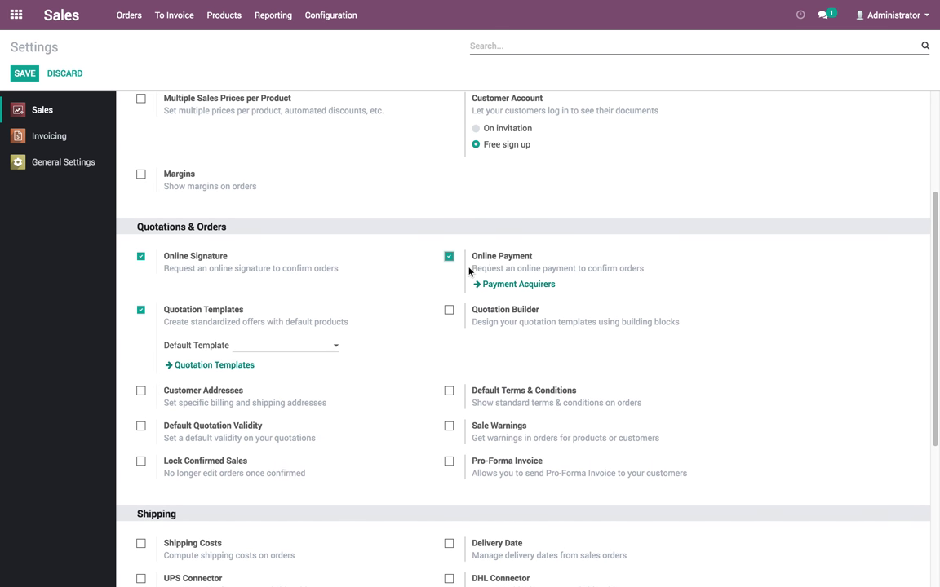
{"action": "left_click", "coordinate": [23, 80]}
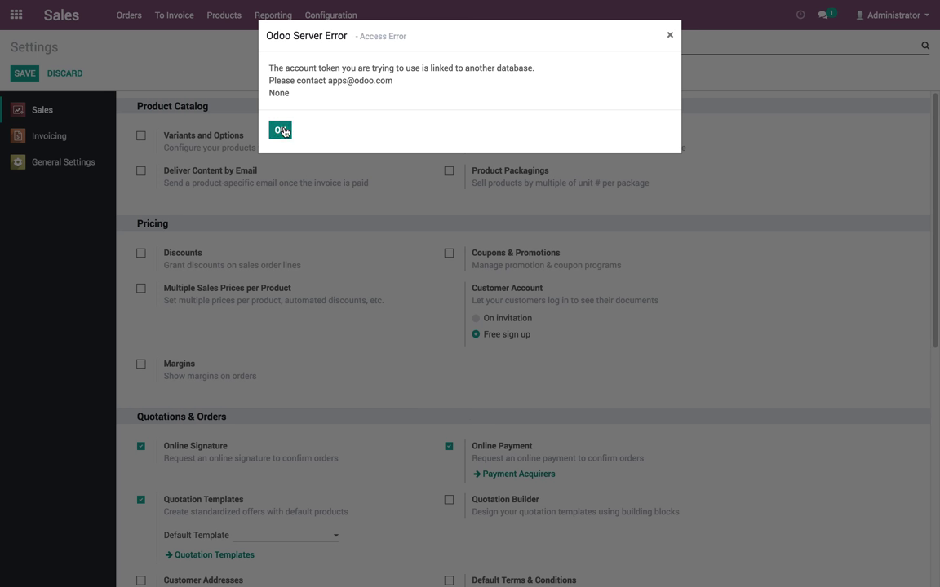
{"action": "left_click", "coordinate": [273, 130]}
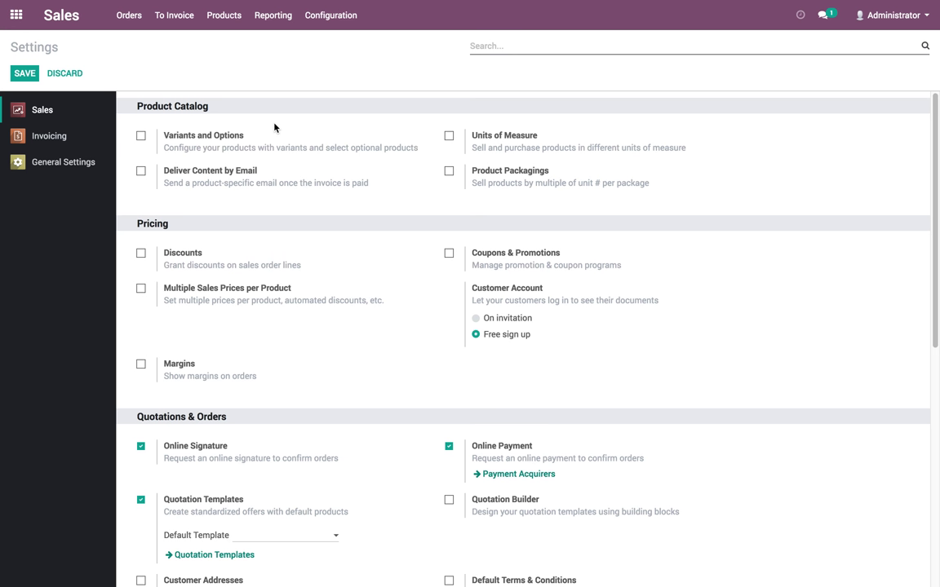
Reload the Sales settings page and dismiss the server error again
{"action": "scroll", "coordinate": [384, 411], "scroll_direction": "down", "scroll_amount": 3}
{"action": "scroll", "coordinate": [440, 276], "scroll_direction": "up", "scroll_amount": 3}
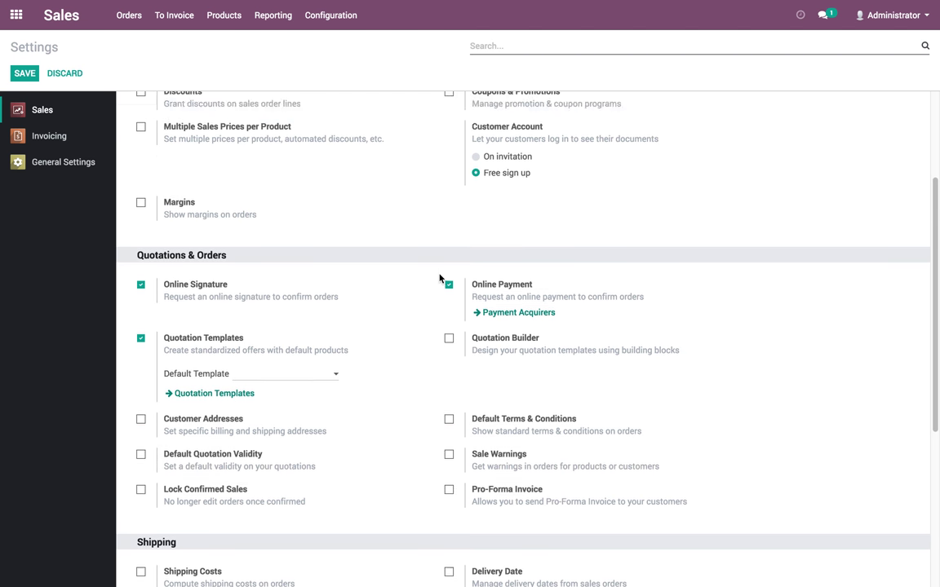
{"action": "left_click", "coordinate": [331, 15]}
{"action": "left_click", "coordinate": [331, 43]}
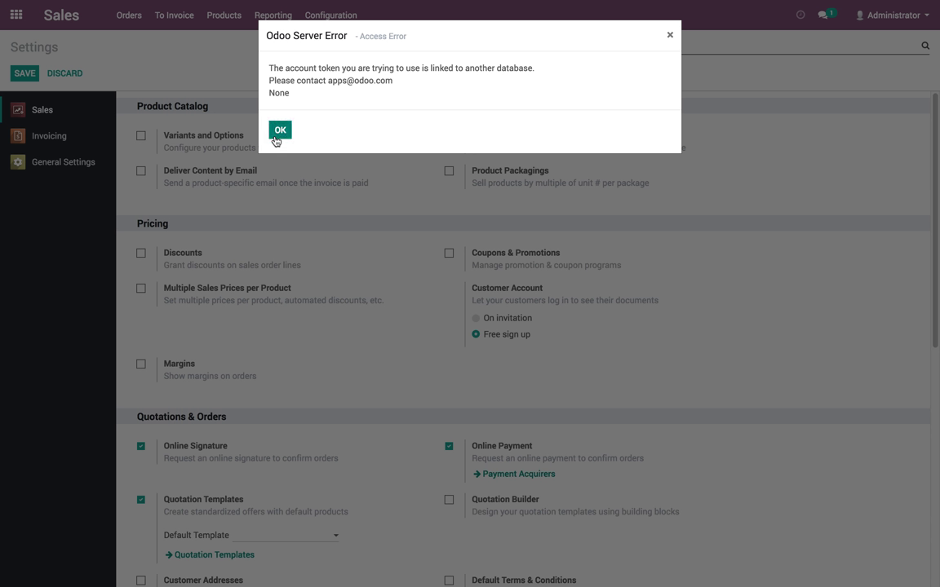
{"action": "left_click", "coordinate": [278, 130]}
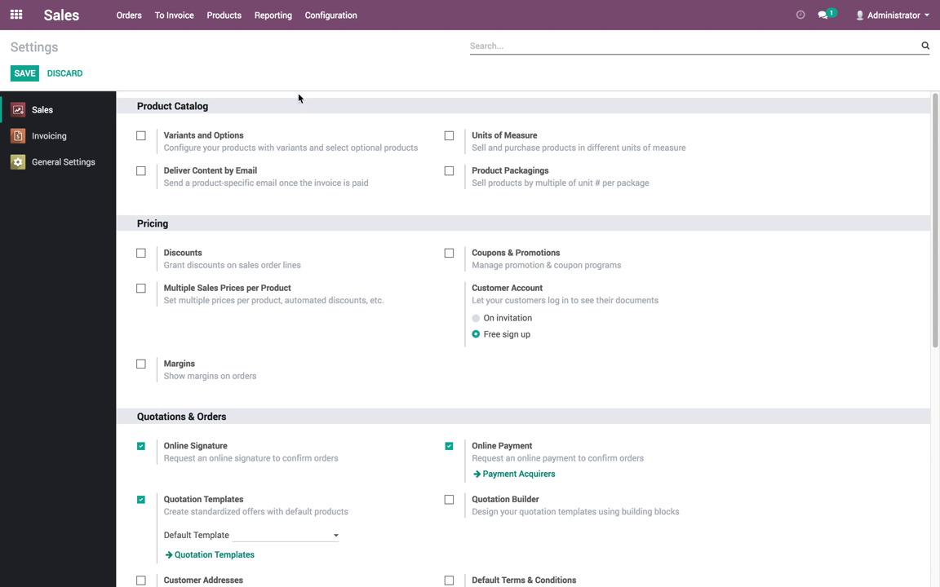
Open the Offshore Project quotation template in edit mode
{"action": "left_click", "coordinate": [336, 18]}
{"action": "left_click", "coordinate": [348, 91]}
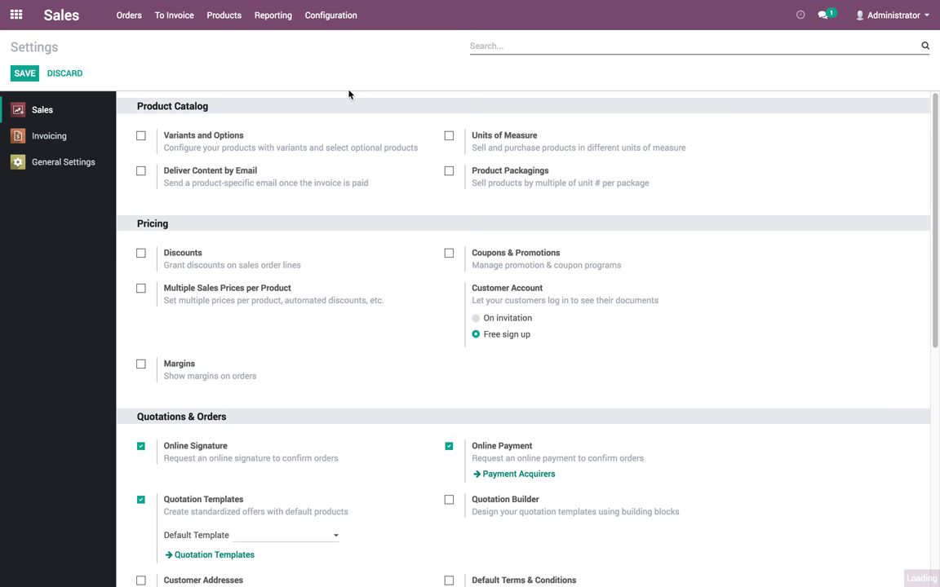
{"action": "left_click", "coordinate": [92, 132]}
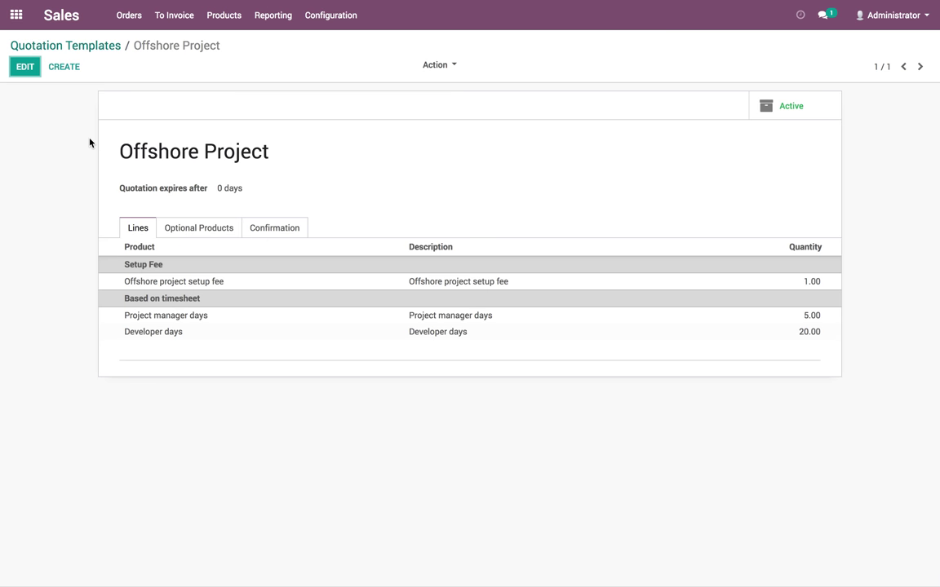
{"action": "left_click", "coordinate": [25, 69]}
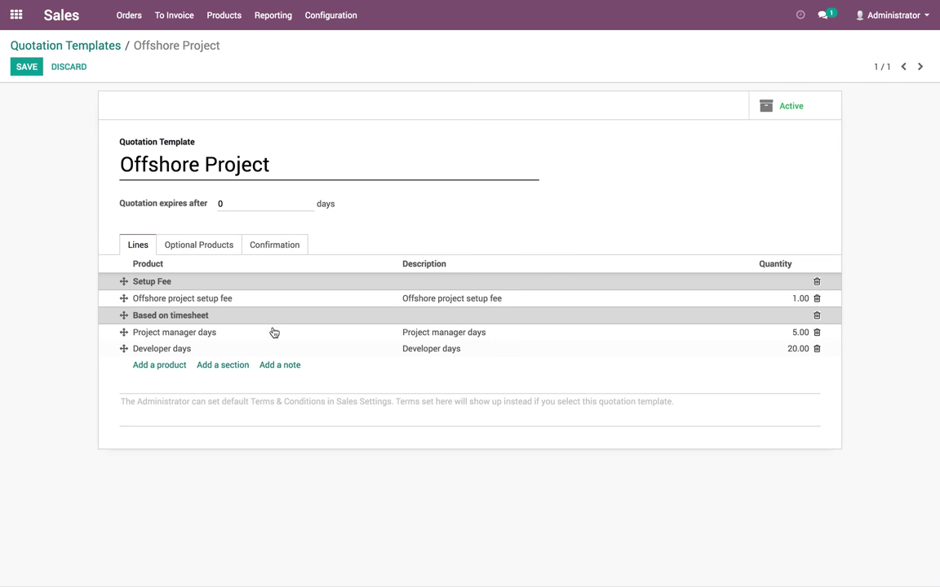
Require online payment, set a 30-day expiry, save the template, and return home
{"action": "left_click", "coordinate": [258, 248]}
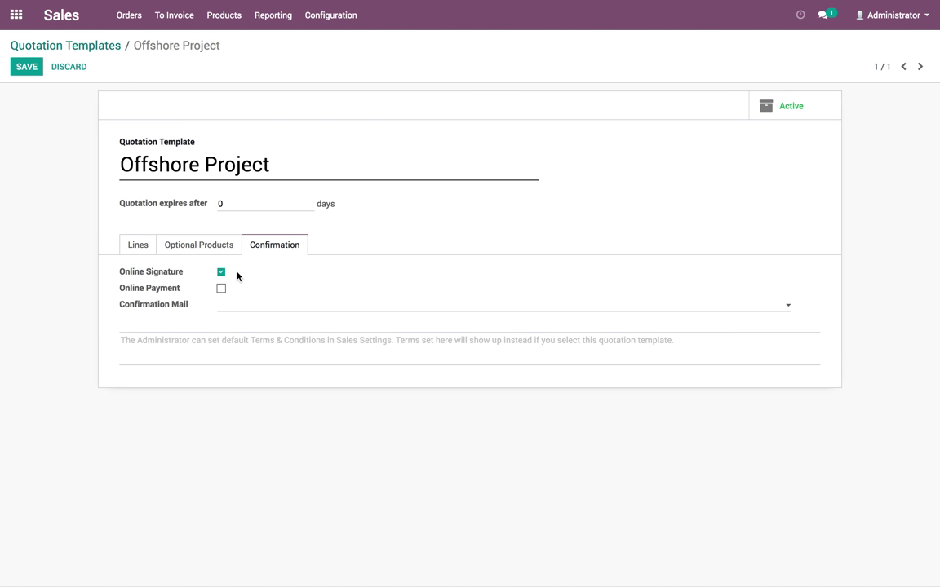
{"action": "left_click", "coordinate": [151, 293]}
{"action": "left_click", "coordinate": [179, 206]}
{"action": "mouse_move", "coordinate": [179, 207]}
{"action": "type", "text": "30"}
{"action": "left_click", "coordinate": [27, 67]}
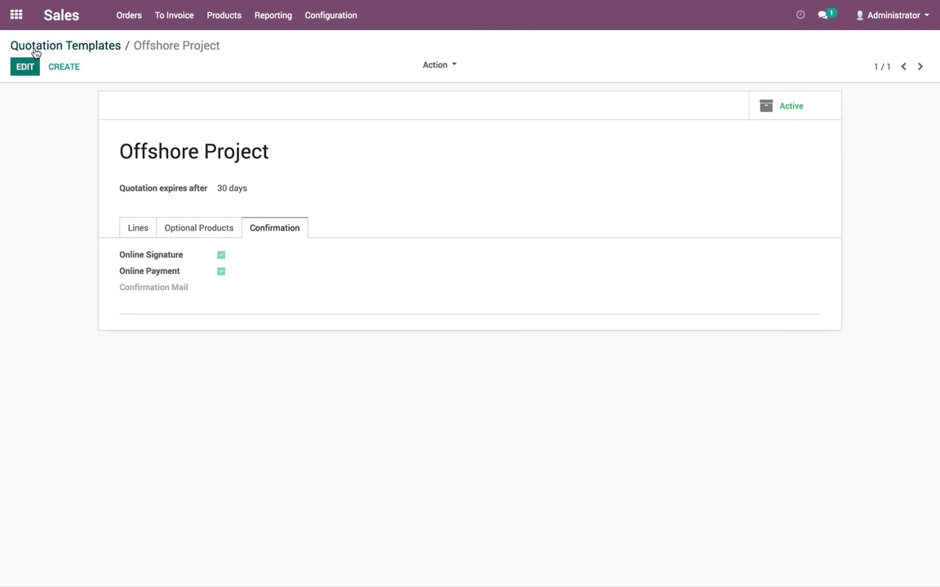
{"action": "left_click", "coordinate": [31, 42]}
{"action": "left_click", "coordinate": [17, 16]}
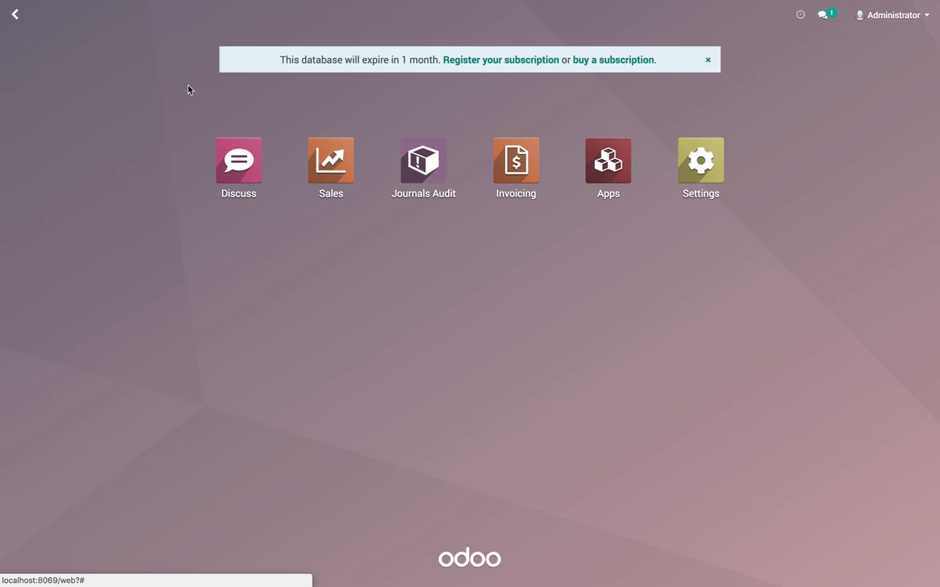
{"action": "left_click", "coordinate": [318, 155]}
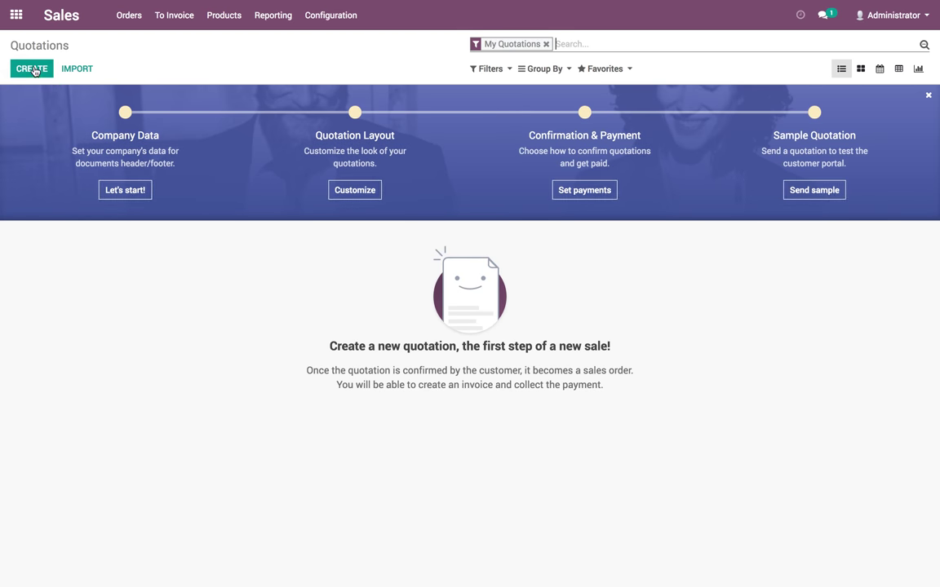
{"action": "left_click", "coordinate": [35, 71]}
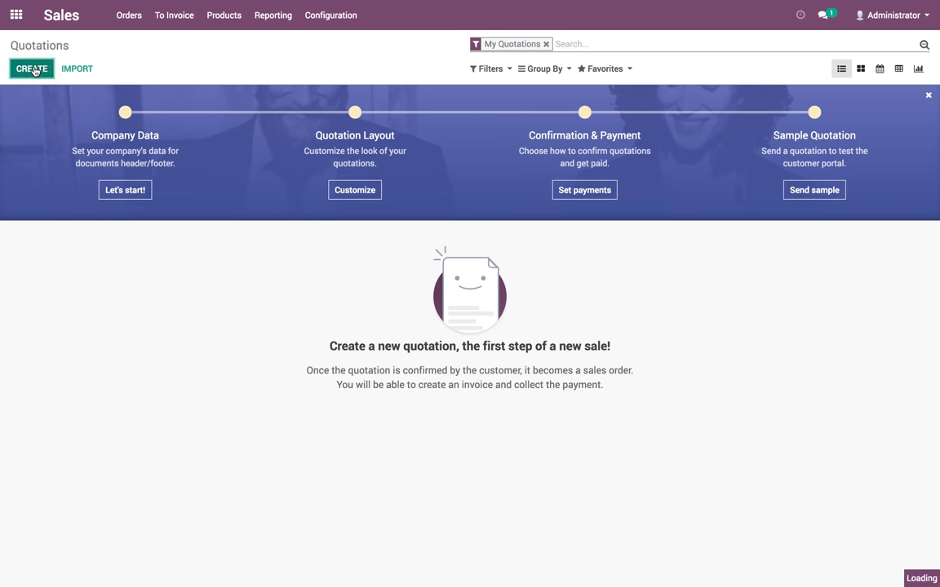
{"action": "left_click", "coordinate": [17, 15]}
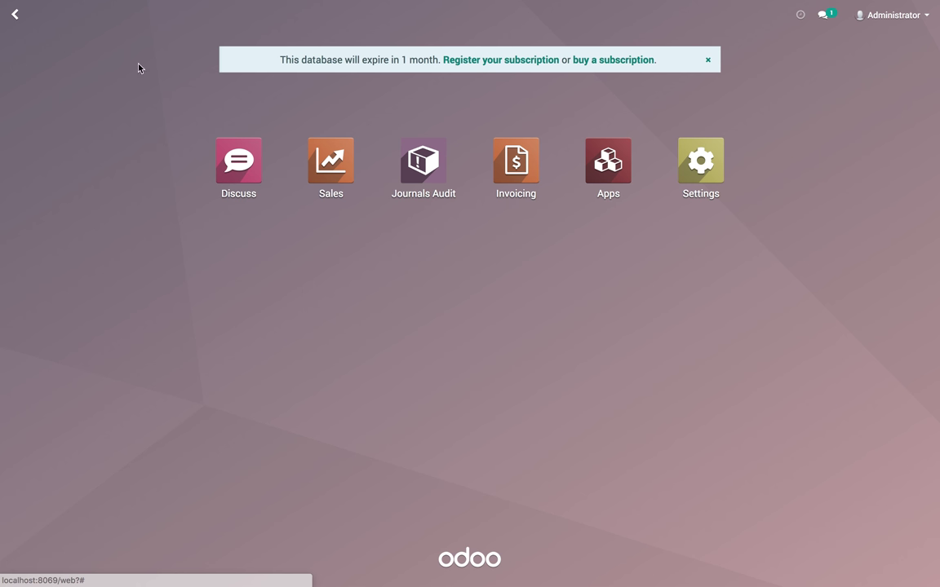
{"action": "left_click", "coordinate": [516, 176]}
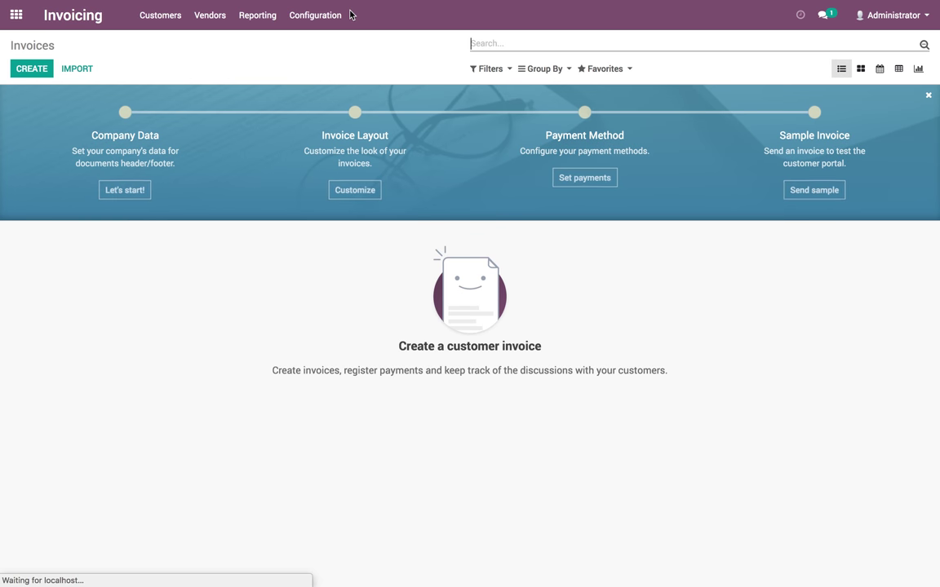
{"action": "left_click", "coordinate": [313, 16]}
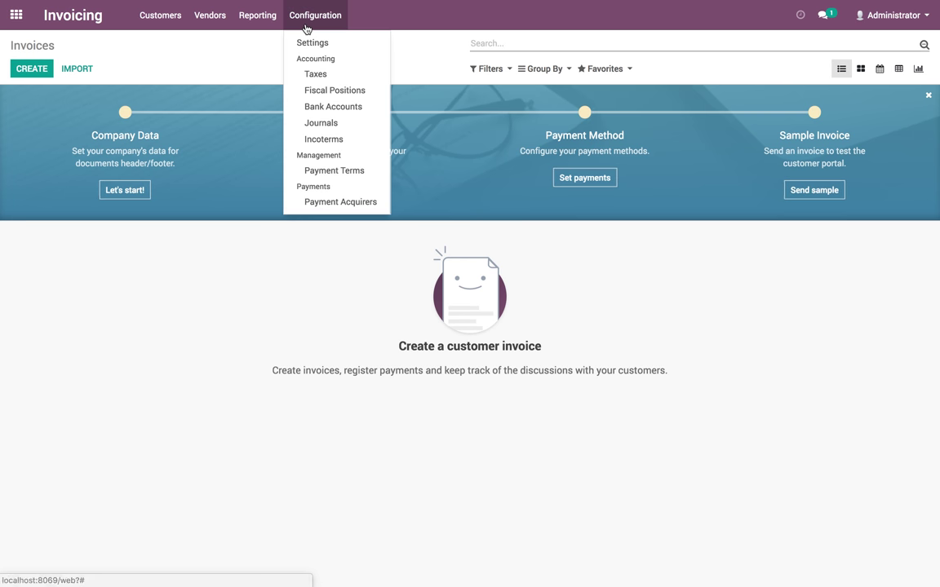
{"action": "left_click", "coordinate": [327, 201]}
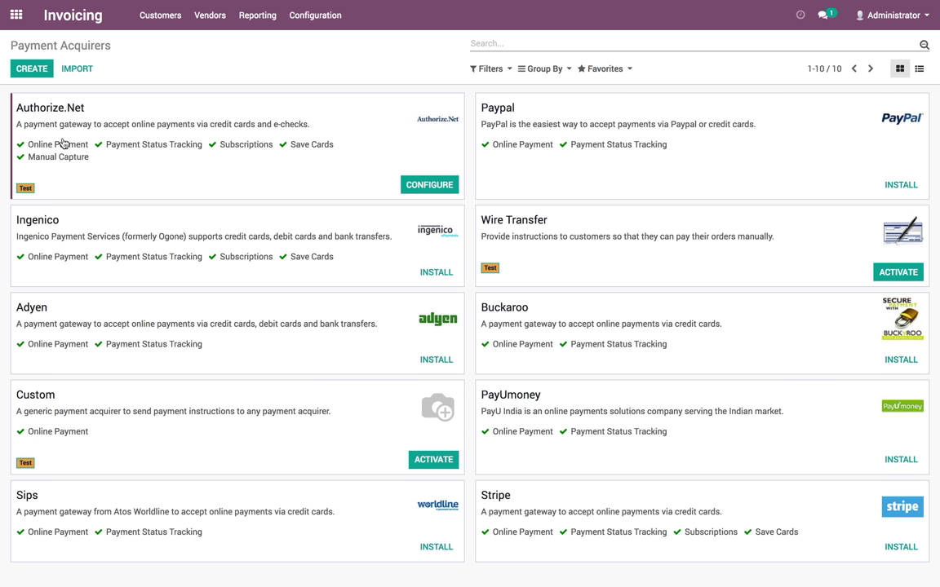
{"action": "left_click", "coordinate": [282, 140]}
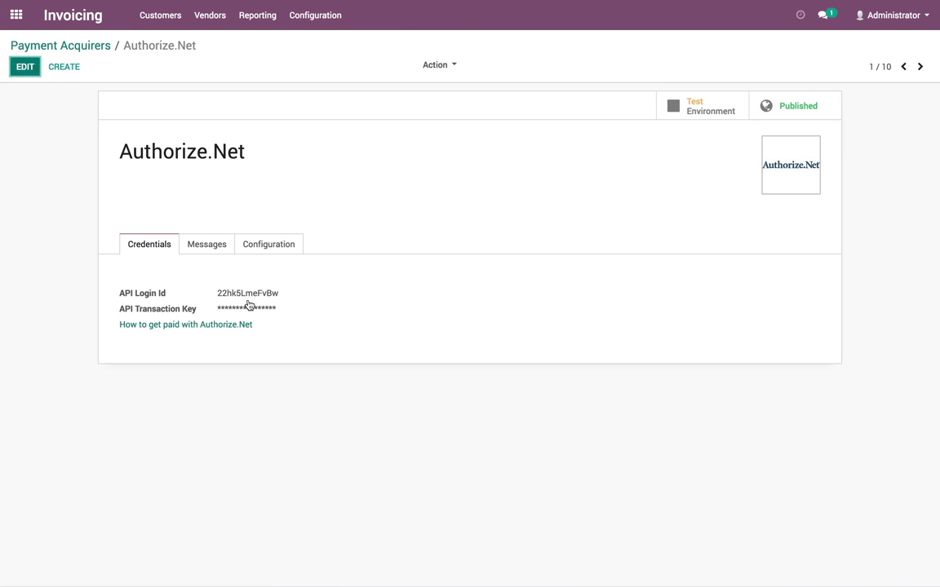
{"action": "key", "text": "alt+a"}
{"action": "left_click", "coordinate": [258, 242]}
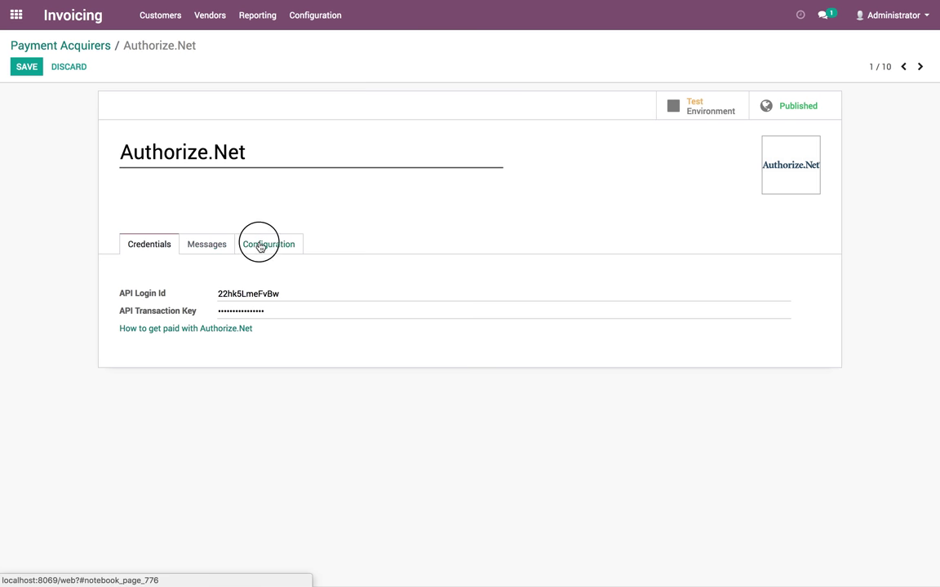
{"action": "left_click_drag", "start_coordinate": [233, 383], "coordinate": [328, 384]}
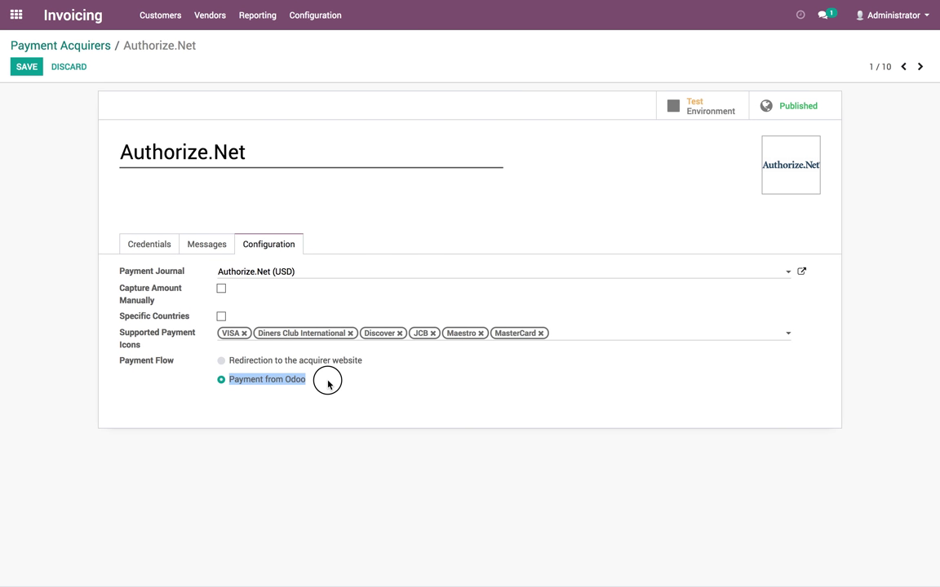
{"action": "left_click", "coordinate": [327, 385]}
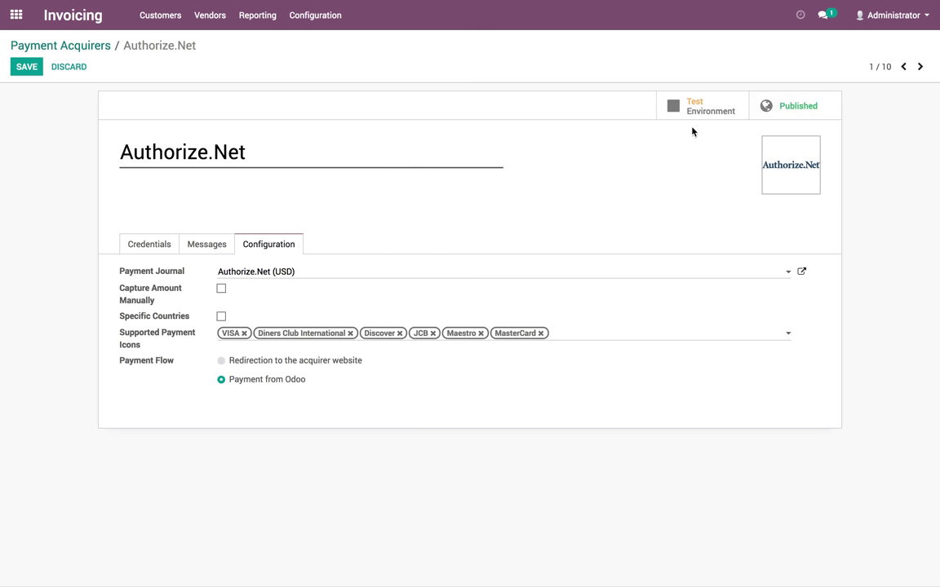
{"action": "left_click", "coordinate": [16, 15]}
Start a new quotation for China Exports using the Offshore Project template
{"action": "left_click", "coordinate": [325, 178]}
{"action": "left_click", "coordinate": [31, 69]}
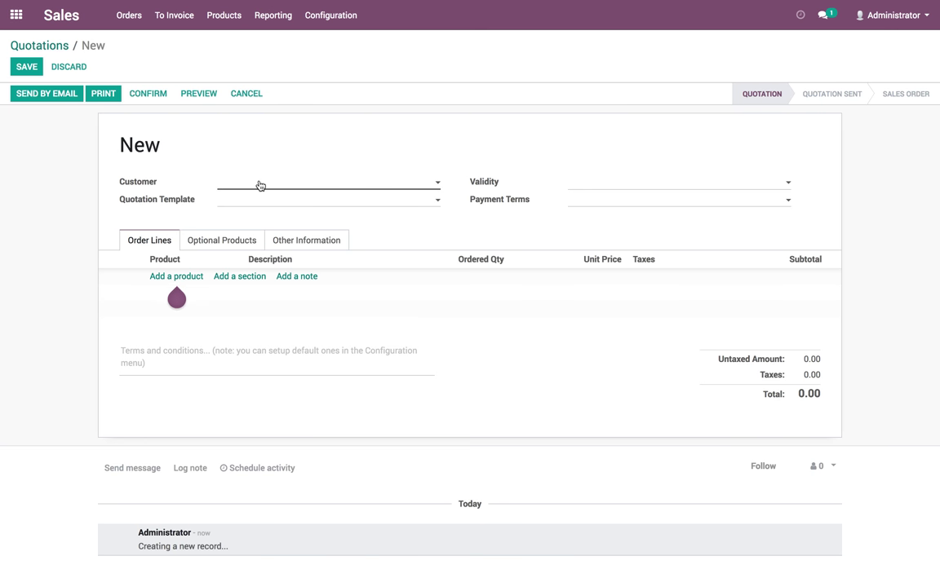
{"action": "left_click", "coordinate": [260, 186]}
{"action": "left_click", "coordinate": [268, 202]}
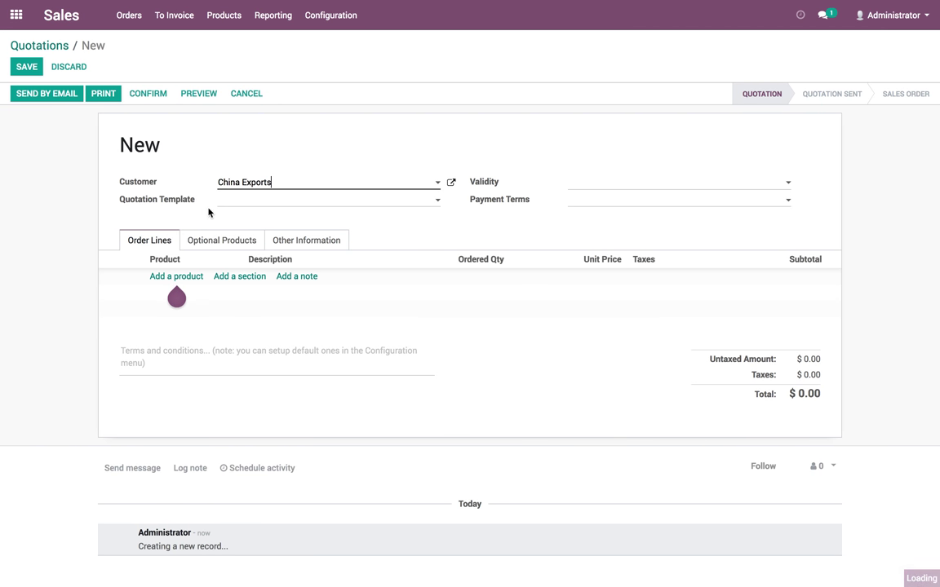
{"action": "left_click", "coordinate": [250, 200]}
{"action": "left_click", "coordinate": [253, 217]}
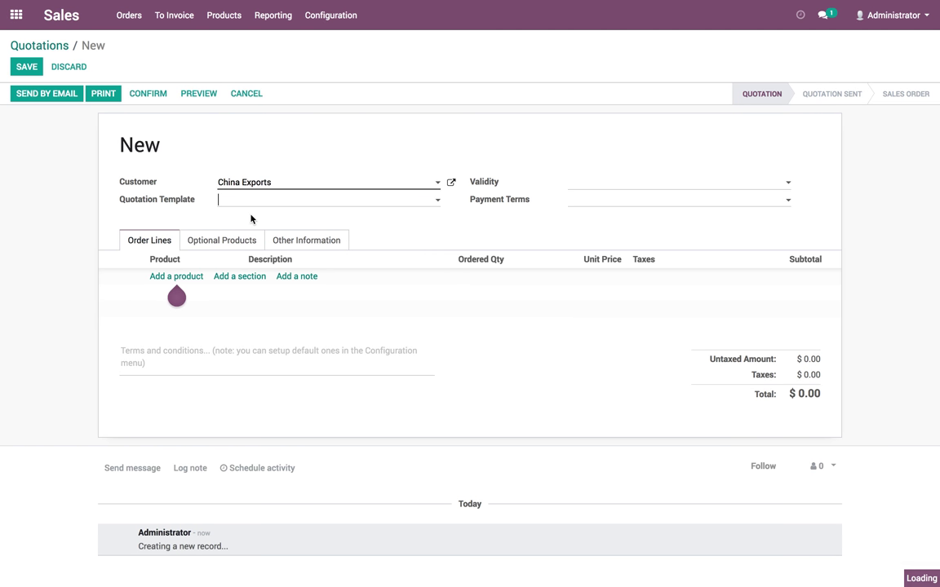
Review the Other Information and optional products tabs, then save quotation SO001
{"action": "left_click", "coordinate": [317, 245]}
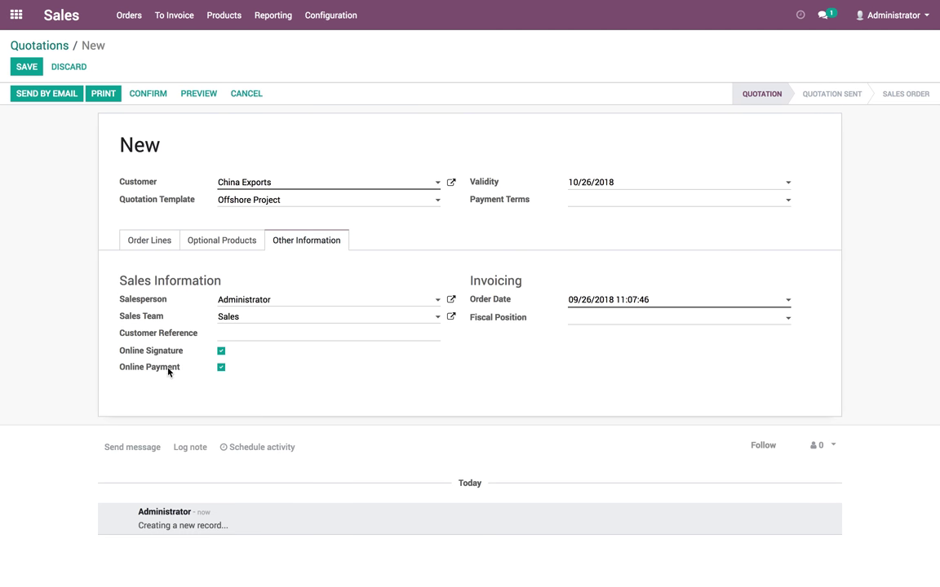
{"action": "left_click", "coordinate": [213, 242]}
{"action": "left_click", "coordinate": [159, 241]}
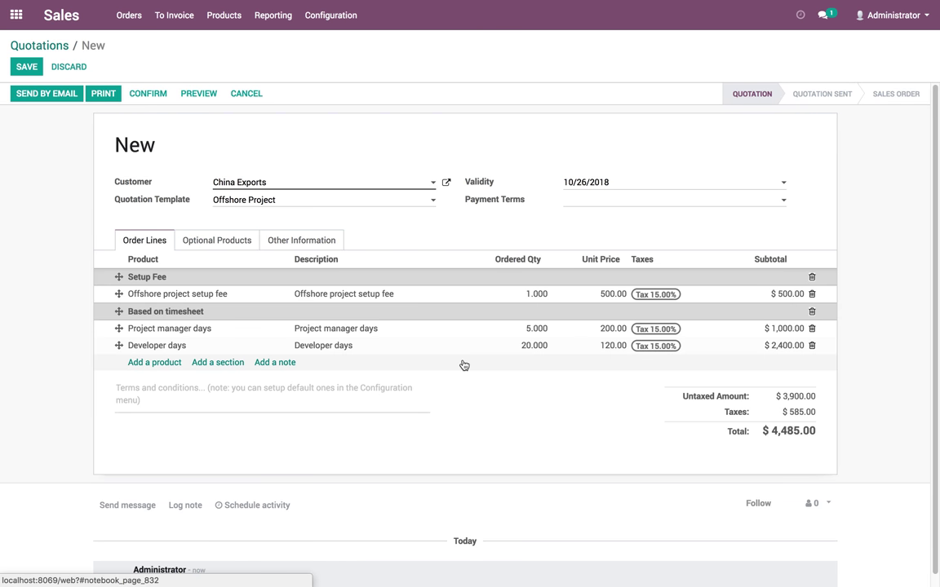
{"action": "left_click", "coordinate": [19, 65]}
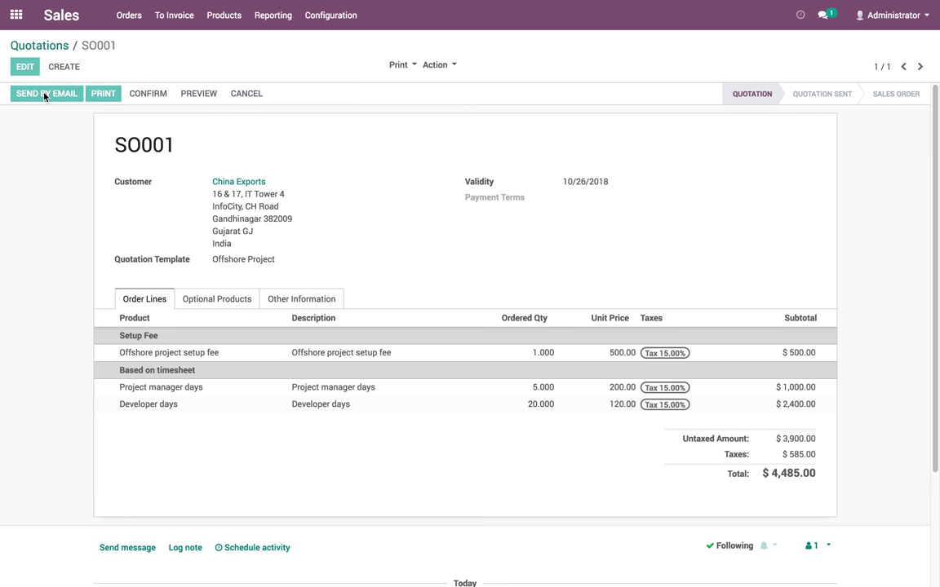
Email quotation SO001 to China Exports
{"action": "left_click", "coordinate": [44, 94]}
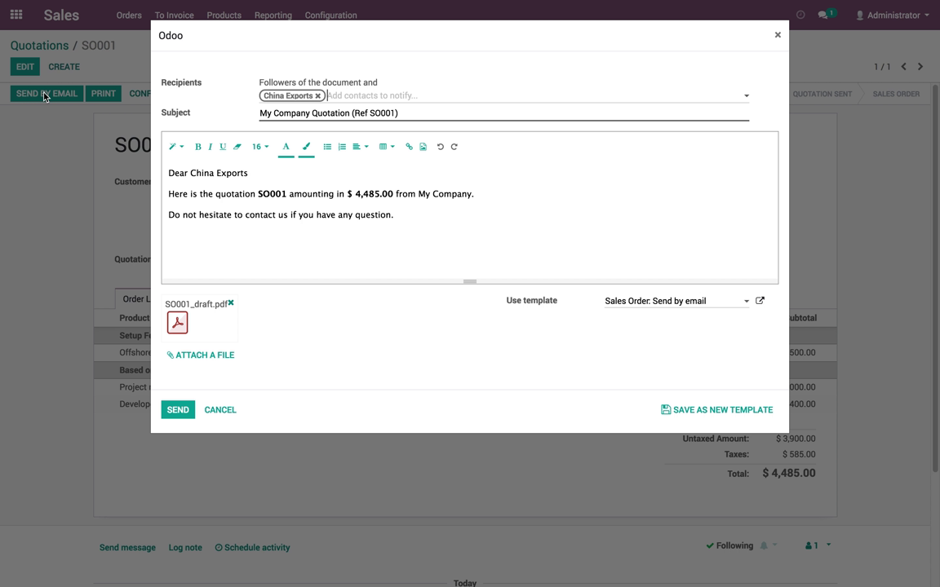
{"action": "left_click", "coordinate": [191, 415]}
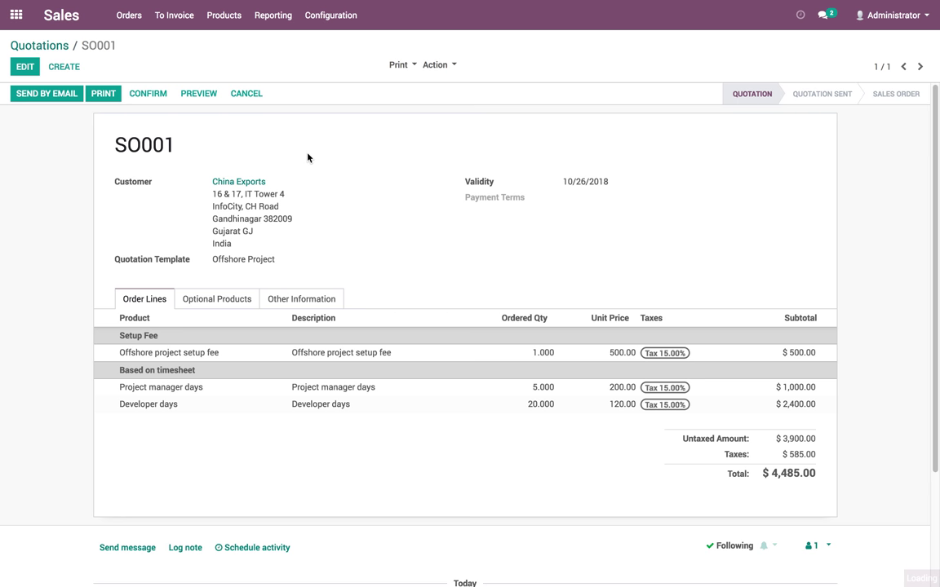
{"action": "left_click", "coordinate": [911, 17]}
Log out of the back office and log in with the customer's saved e-mail
{"action": "left_click", "coordinate": [904, 148]}
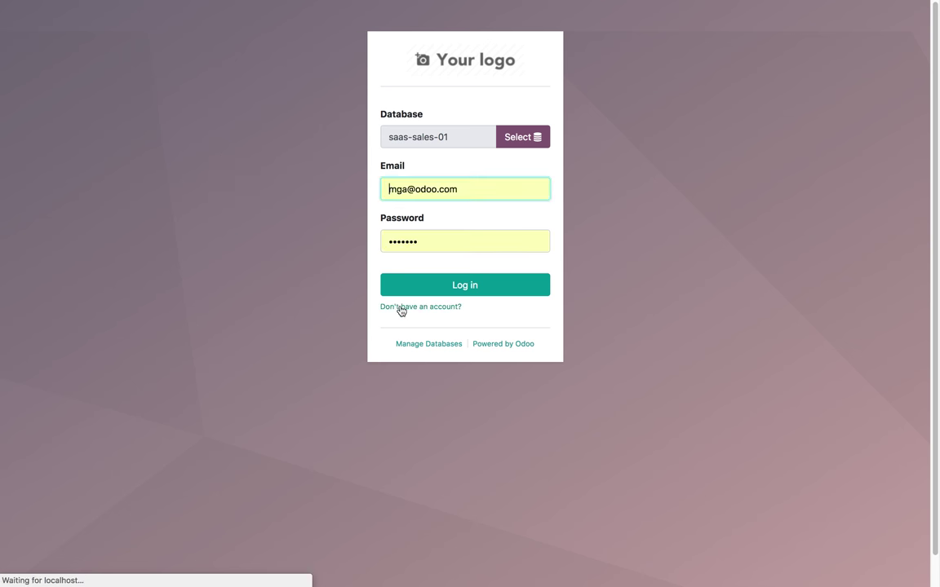
{"action": "left_click", "coordinate": [457, 195]}
{"action": "key", "text": "ctrl+a"}
{"action": "type", "text": "ch"}
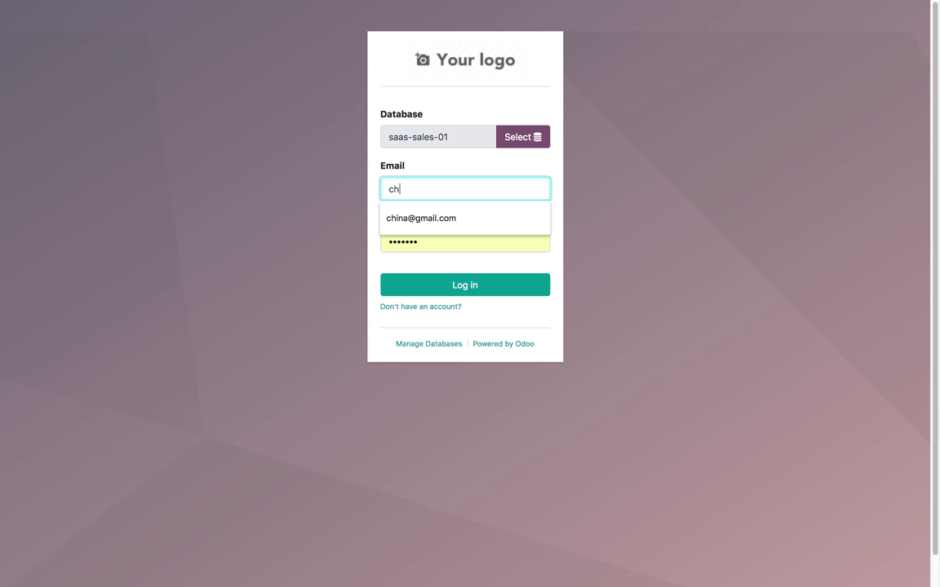
{"action": "key", "text": "Down"}
{"action": "key", "text": "Return"}
{"action": "key", "text": "Tab"}
{"action": "key", "text": "Return"}
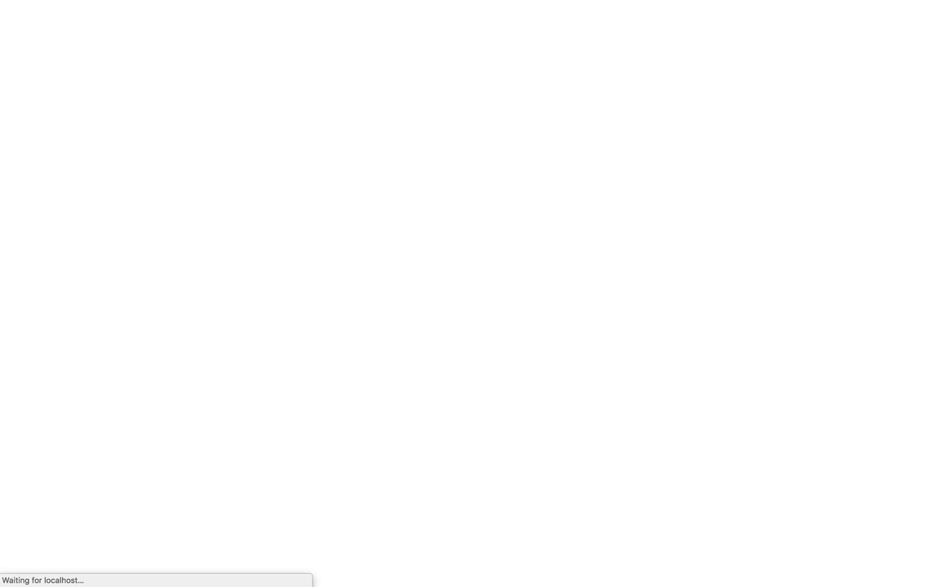
Open quotation SO001 from the customer's Quotations list in the portal
{"action": "left_click", "coordinate": [887, 97]}
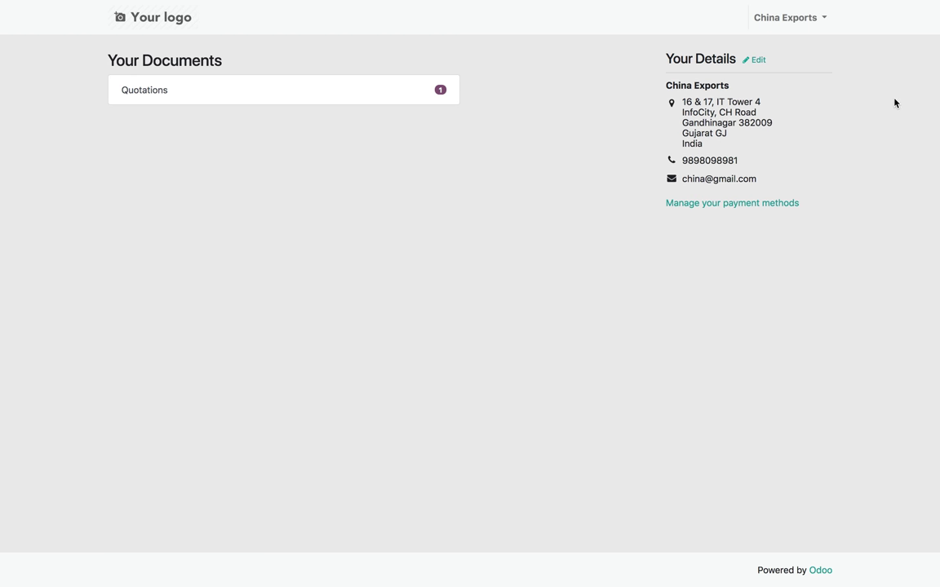
{"action": "left_click", "coordinate": [169, 95]}
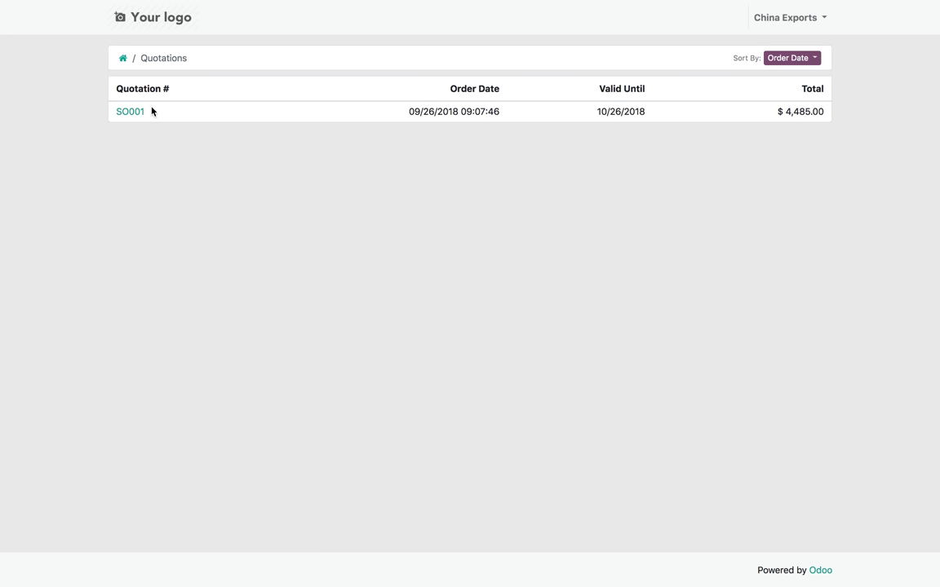
{"action": "left_click", "coordinate": [135, 112]}
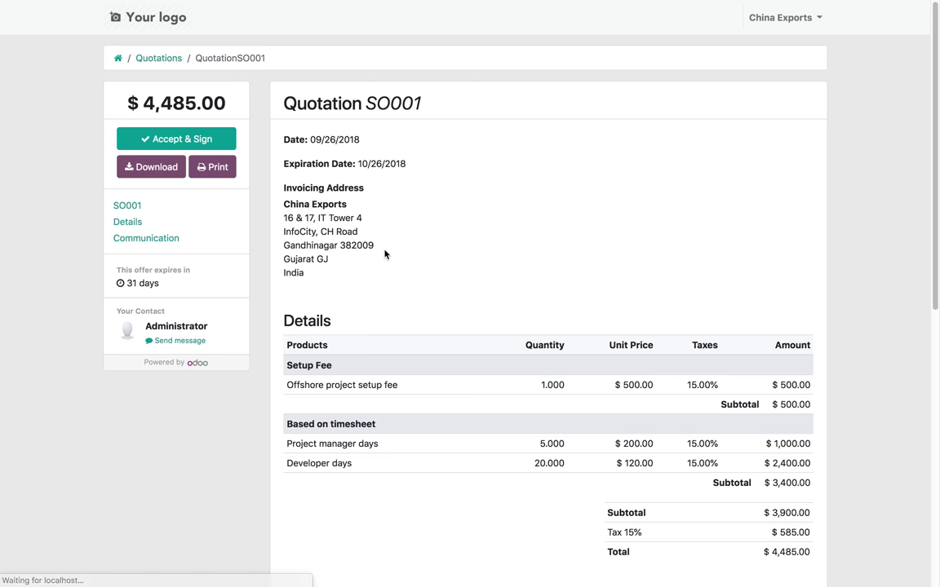
Draw the customer's signature and confirm Accept & Sign on quotation SO001
{"action": "scroll", "coordinate": [514, 382], "scroll_direction": "down", "scroll_amount": 6}
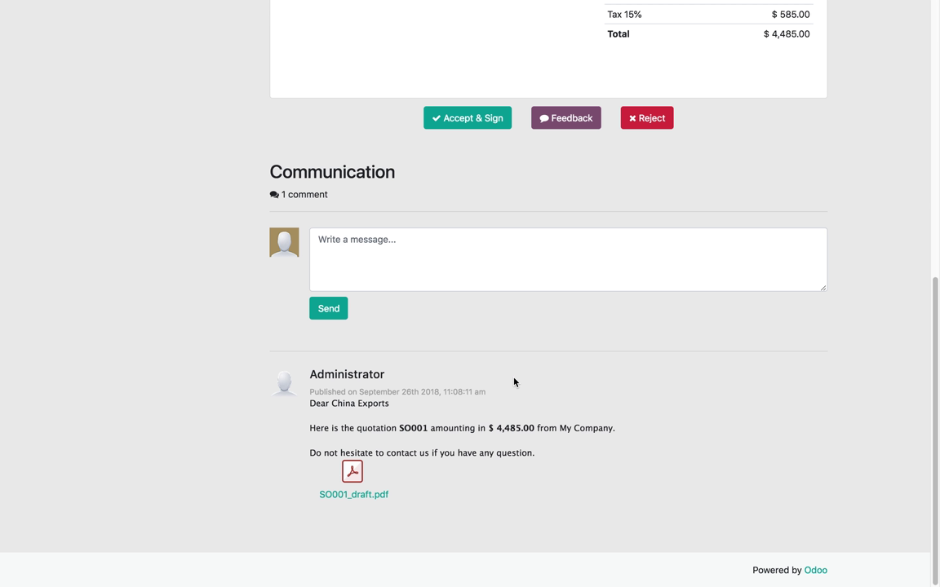
{"action": "scroll", "coordinate": [513, 382], "scroll_direction": "up", "scroll_amount": 6}
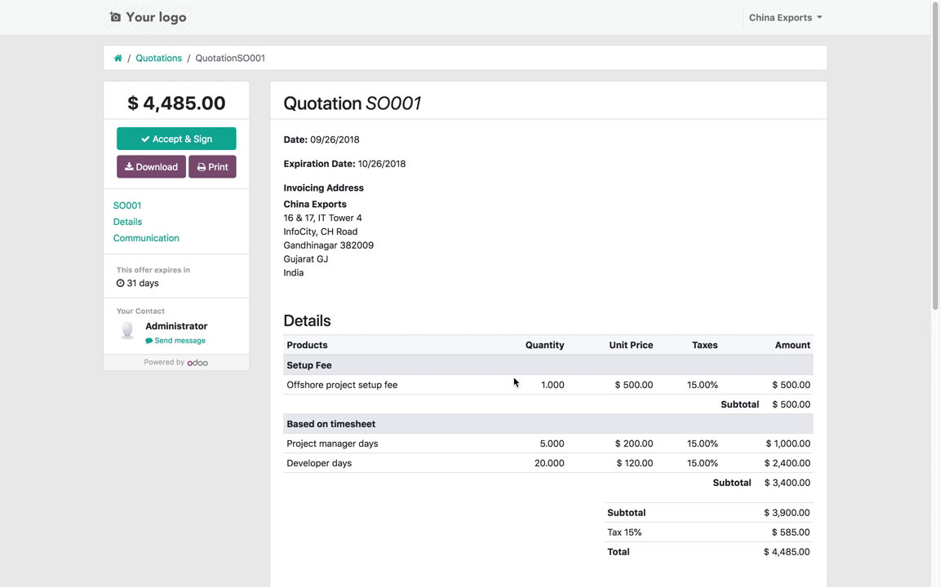
{"action": "left_click", "coordinate": [140, 141]}
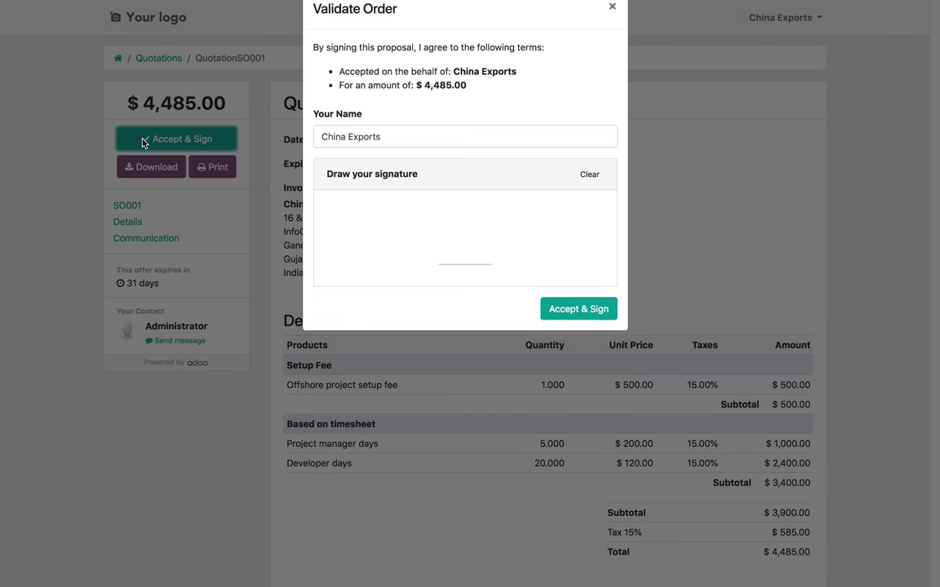
{"action": "mouse_move", "coordinate": [362, 234]}
{"action": "left_mouse_down"}
{"action": "mouse_move", "coordinate": [375, 272]}
{"action": "mouse_move", "coordinate": [397, 247]}
{"action": "mouse_move", "coordinate": [413, 278]}
{"action": "left_mouse_up"}
{"action": "mouse_move", "coordinate": [475, 234]}
{"action": "left_mouse_down"}
{"action": "mouse_move", "coordinate": [474, 279]}
{"action": "mouse_move", "coordinate": [516, 269]}
{"action": "left_mouse_up"}
{"action": "mouse_move", "coordinate": [504, 236]}
{"action": "left_mouse_down"}
{"action": "mouse_move", "coordinate": [516, 287]}
{"action": "mouse_move", "coordinate": [514, 250]}
{"action": "left_mouse_up"}
{"action": "left_click_drag", "start_coordinate": [438, 265], "coordinate": [586, 256]}
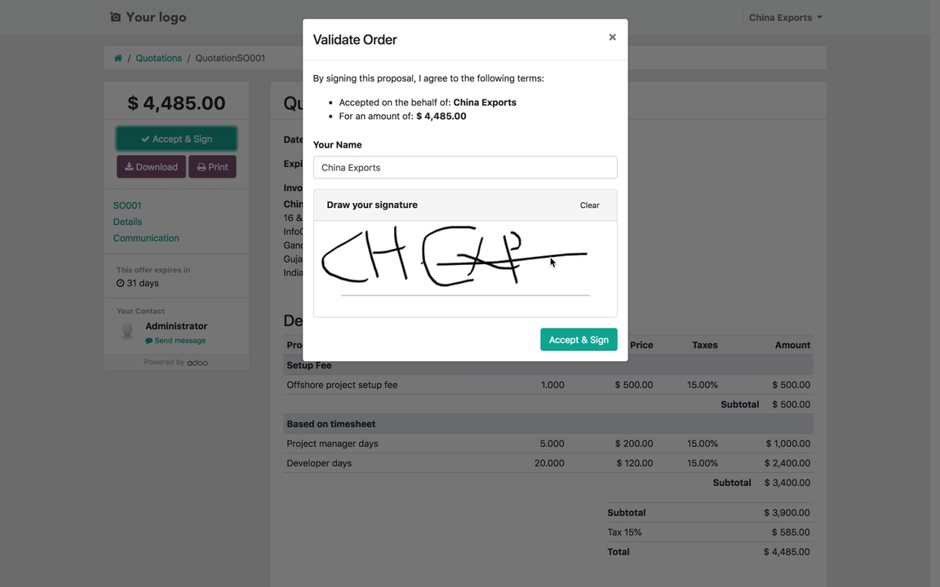
{"action": "left_click", "coordinate": [574, 341]}
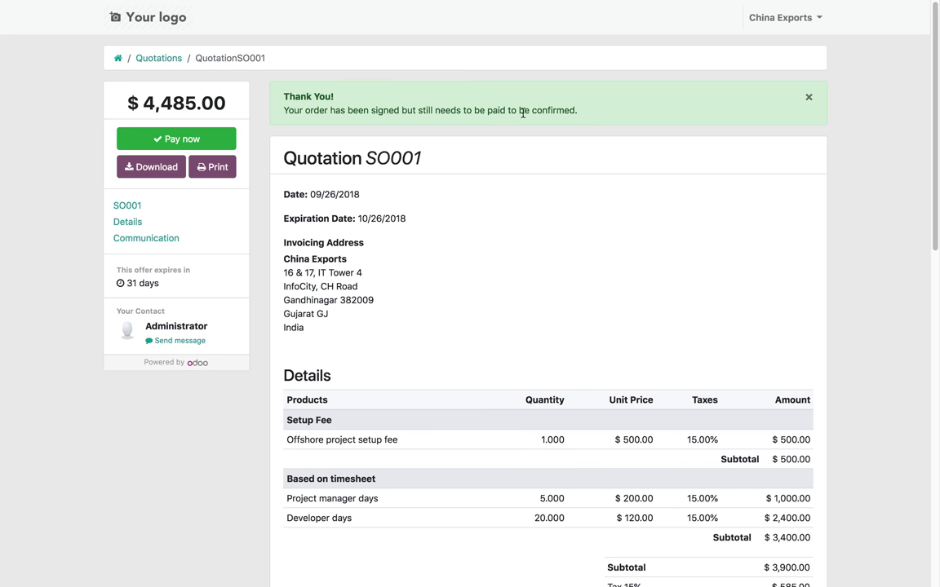
{"action": "left_click_drag", "start_coordinate": [586, 115], "coordinate": [283, 110]}
Start Pay now and enter the test card number and cardholder name
{"action": "left_click", "coordinate": [335, 115]}
{"action": "left_click", "coordinate": [166, 141]}
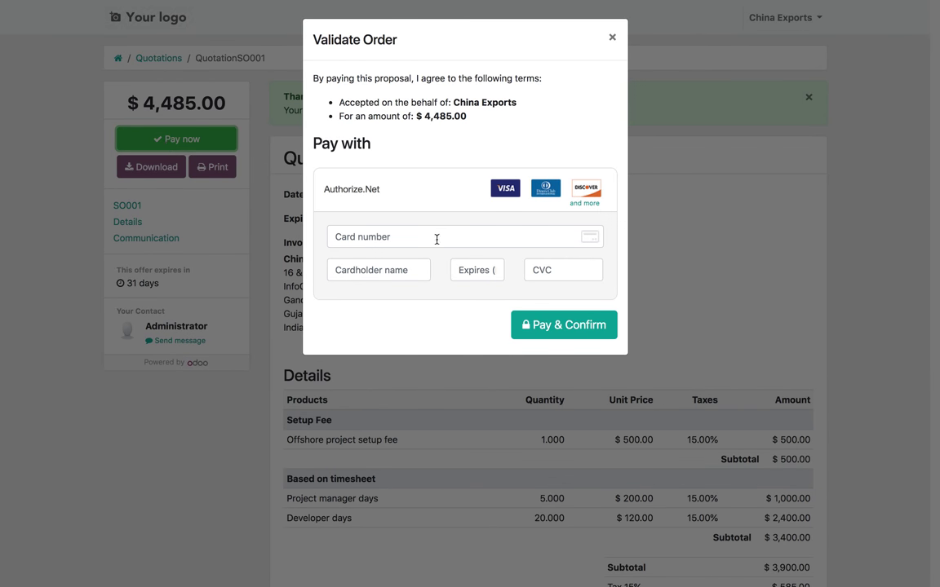
{"action": "left_click", "coordinate": [436, 239]}
{"action": "type", "text": "5424 0000 0000 0015"}
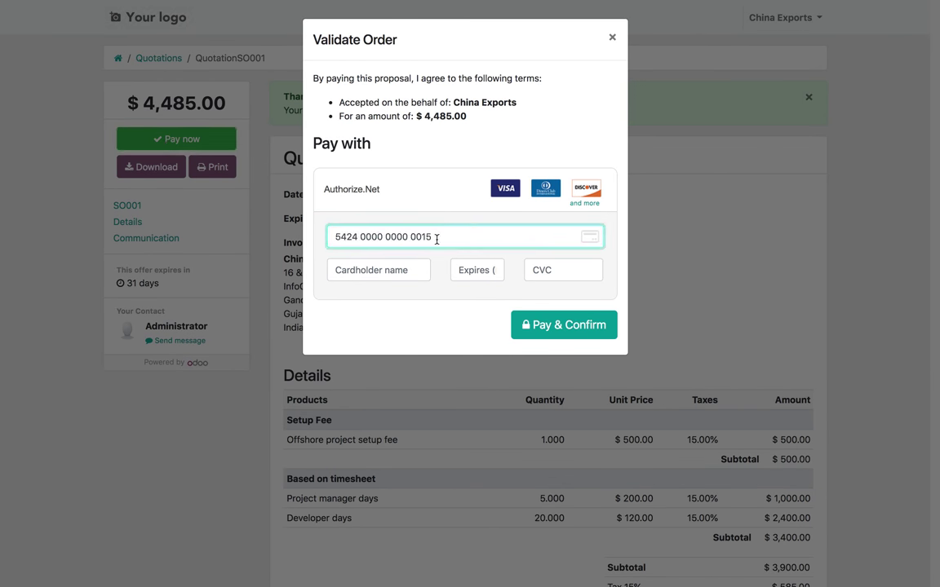
{"action": "left_click", "coordinate": [386, 275]}
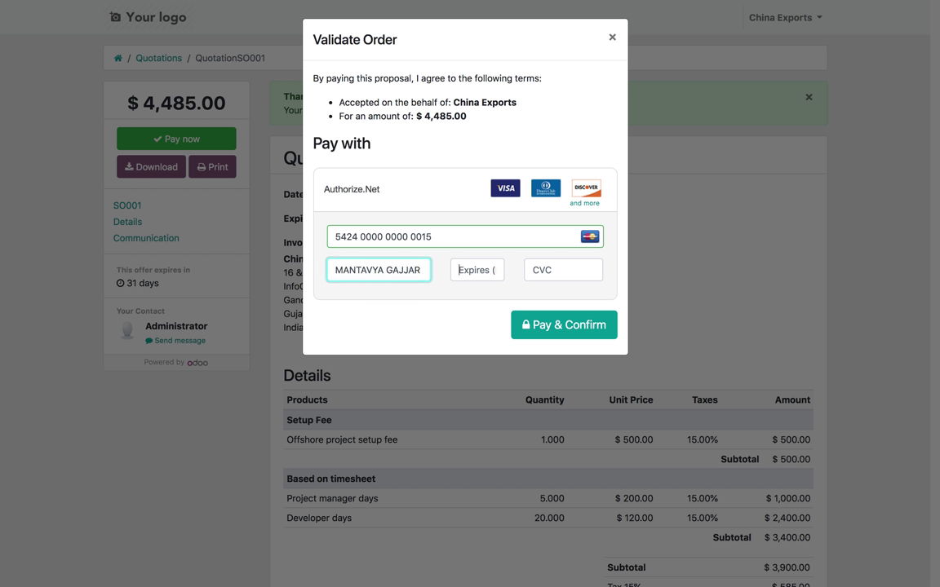
Fill in the card expiry and CVC, then Pay & Confirm the $4,485.00 order
{"action": "left_click", "coordinate": [459, 270]}
{"action": "type", "text": "1"}
{"action": "key", "text": "BackSpace"}
{"action": "type", "text": "11 / 19"}
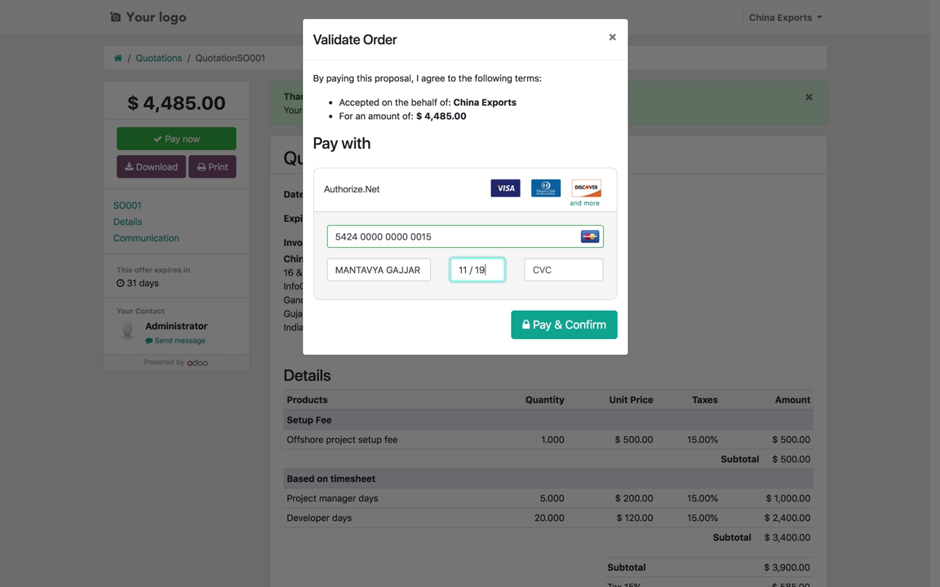
{"action": "left_click", "coordinate": [527, 270]}
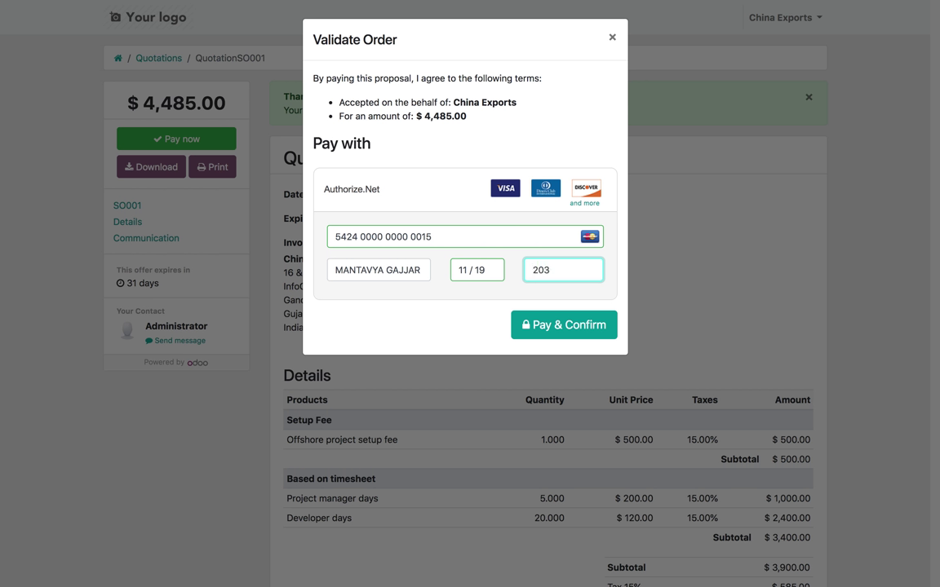
{"action": "left_click", "coordinate": [560, 328]}
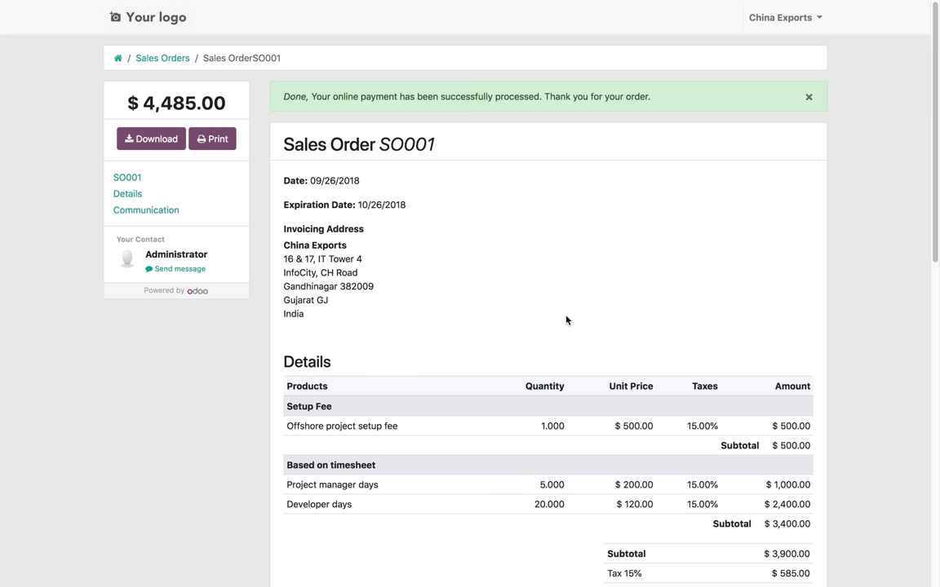
Download the SO001 PDF, check its signature, and close it to return to the order
{"action": "scroll", "coordinate": [479, 372], "scroll_direction": "down", "scroll_amount": 10}
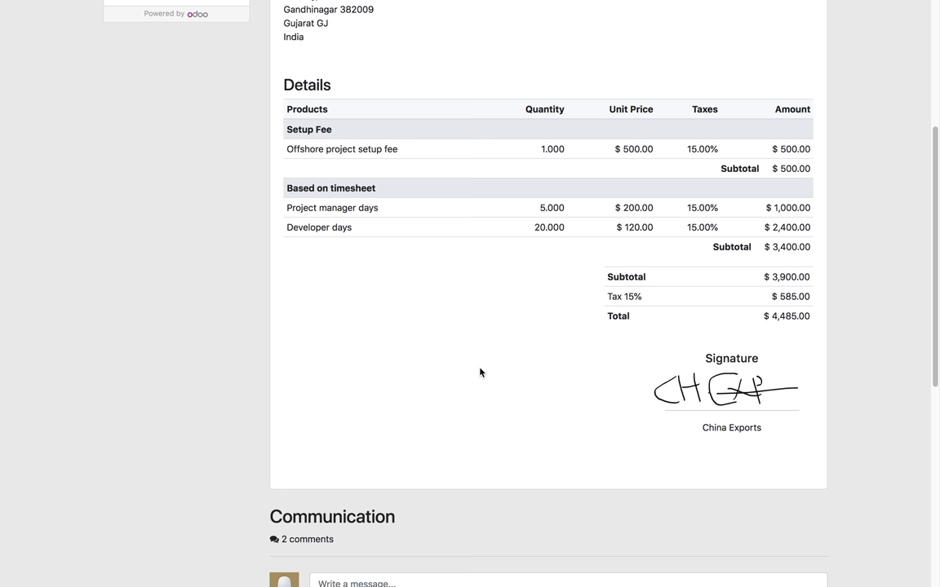
{"action": "scroll", "coordinate": [479, 373], "scroll_direction": "up", "scroll_amount": 10}
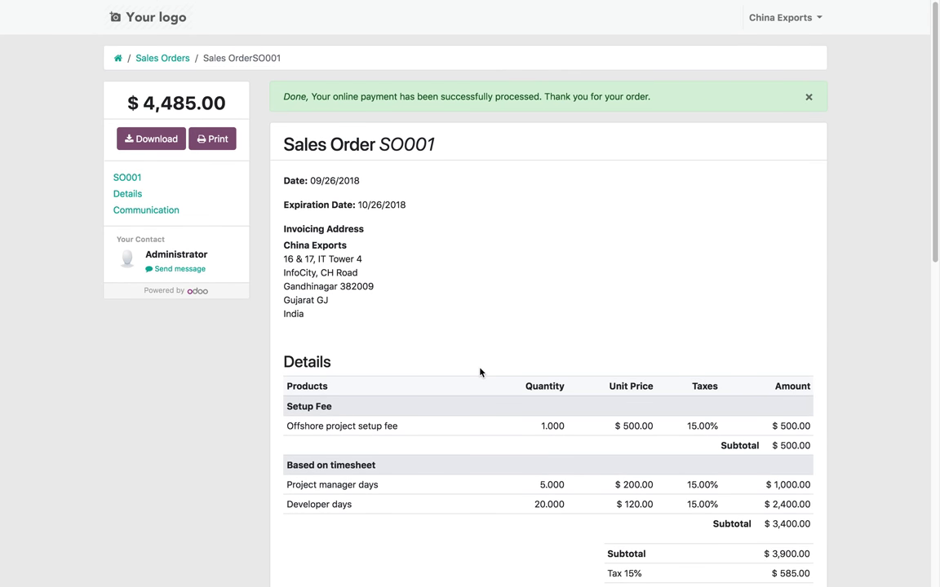
{"action": "left_click", "coordinate": [148, 138]}
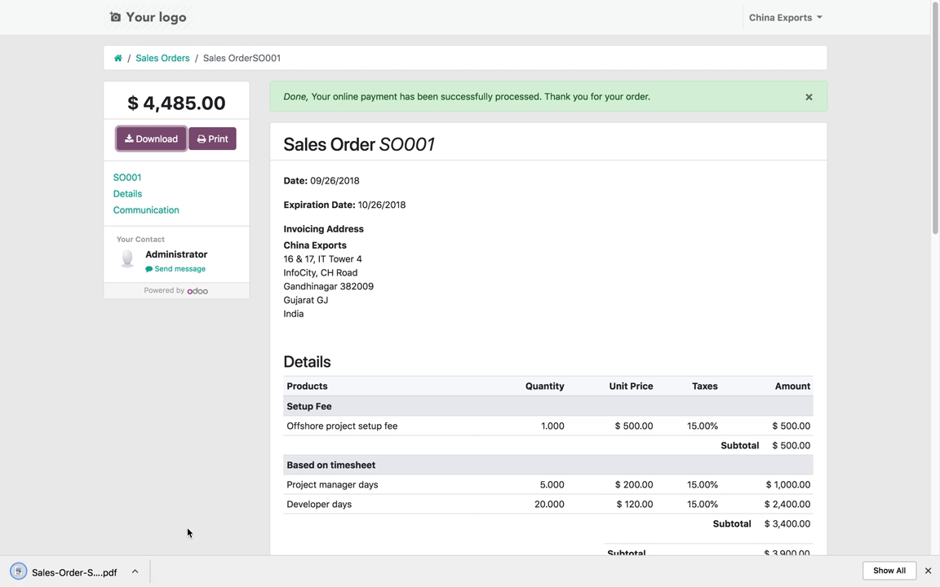
{"action": "left_click", "coordinate": [104, 573]}
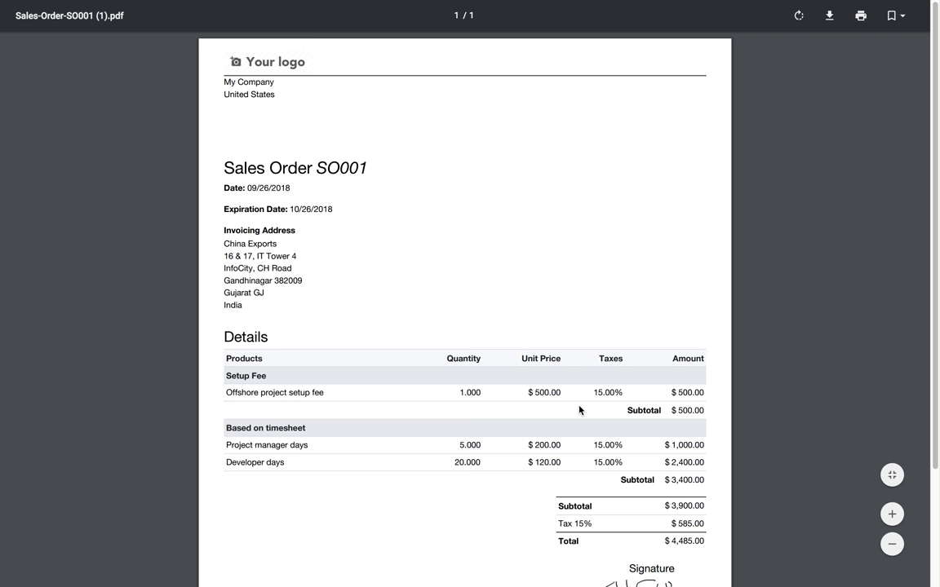
{"action": "scroll", "coordinate": [580, 410], "scroll_direction": "down", "scroll_amount": 3}
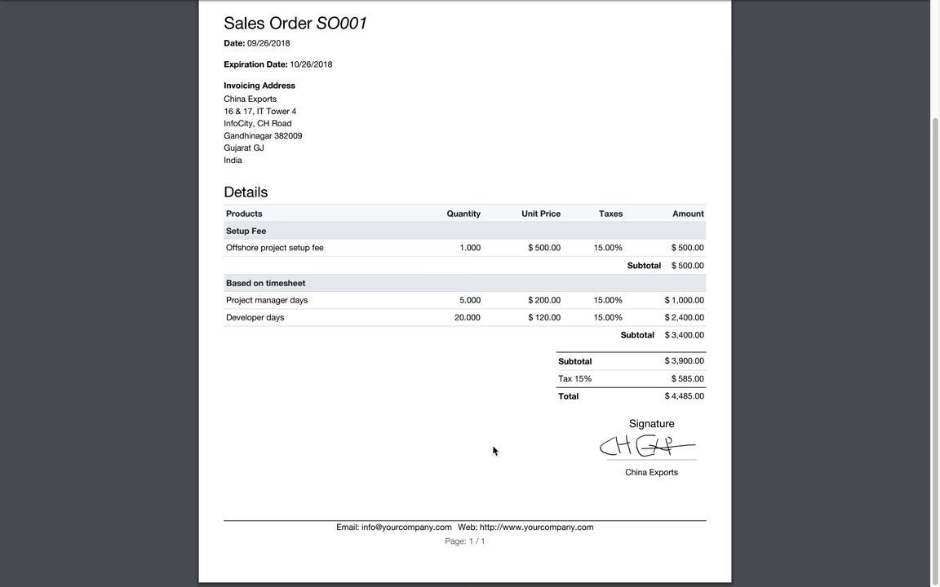
{"action": "scroll", "coordinate": [493, 449], "scroll_direction": "up", "scroll_amount": 5}
{"action": "key", "text": "ctrl+w"}
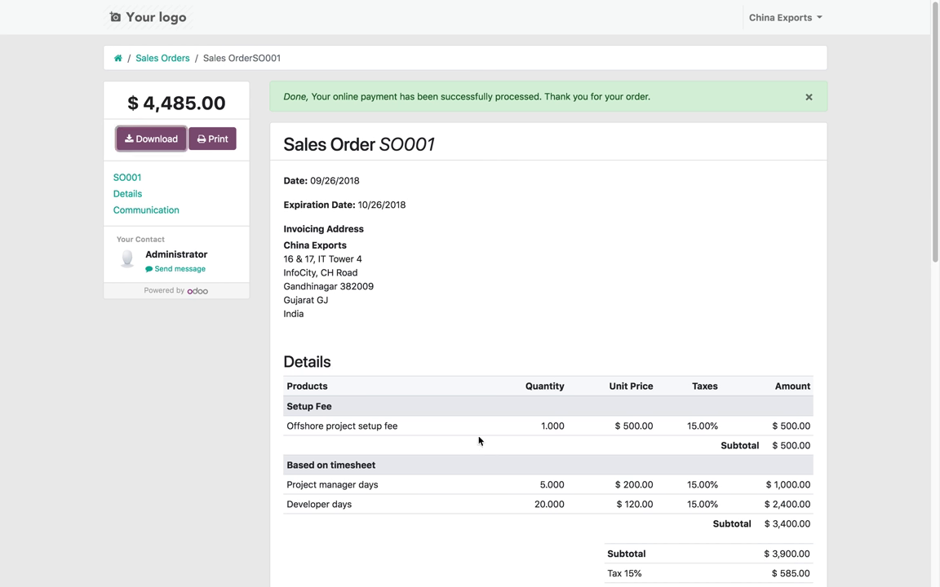
Log China Exports out of the portal and log back in as administrator
{"action": "left_click", "coordinate": [790, 16]}
{"action": "left_click", "coordinate": [792, 79]}
{"action": "left_click", "coordinate": [798, 16]}
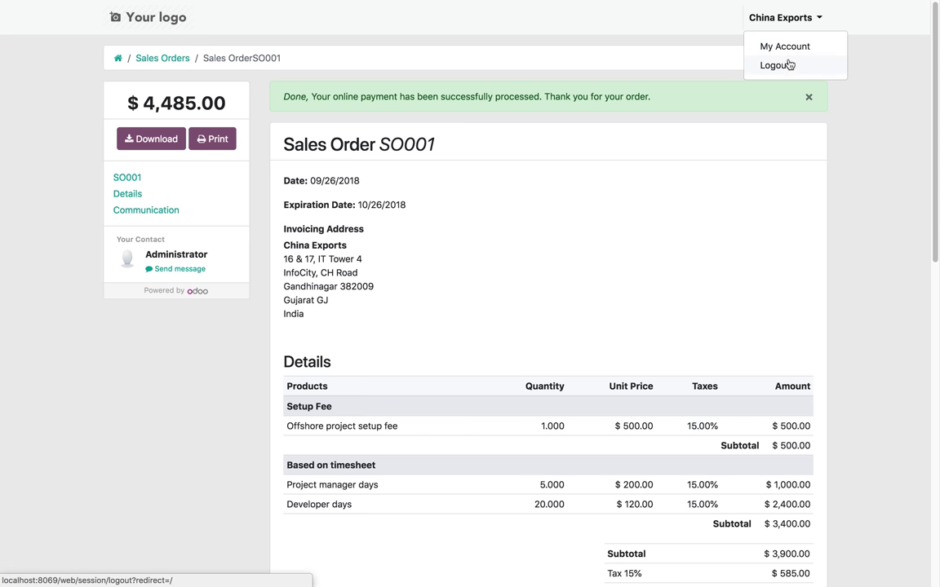
{"action": "left_click", "coordinate": [790, 64]}
{"action": "left_click", "coordinate": [421, 205]}
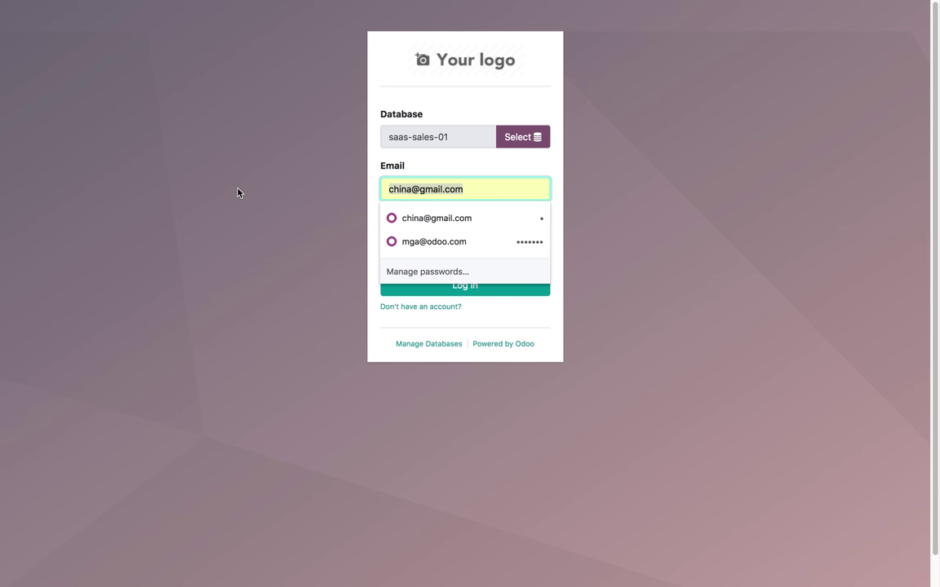
{"action": "type", "text": "mg"}
{"action": "key", "text": "Down"}
{"action": "key", "text": "Return"}
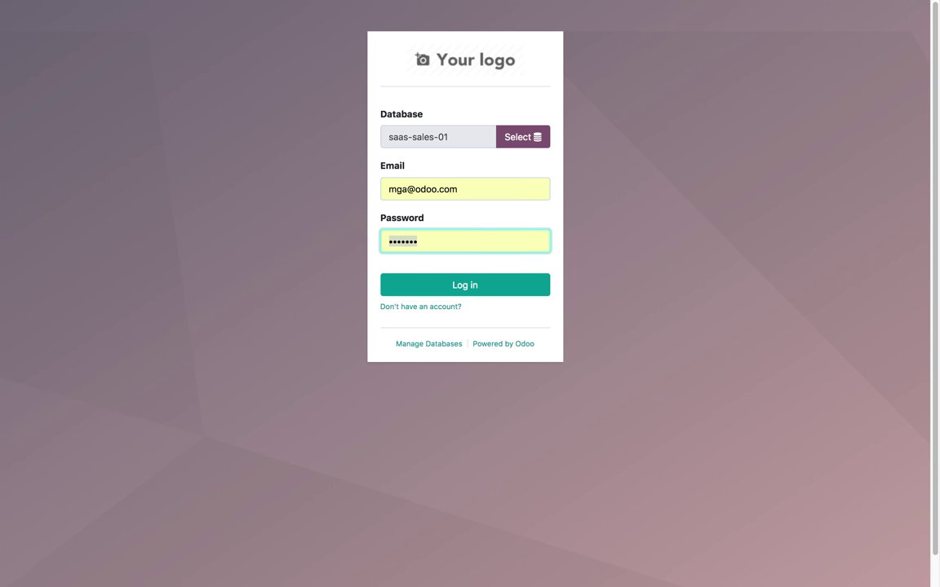
{"action": "key", "text": "Return"}
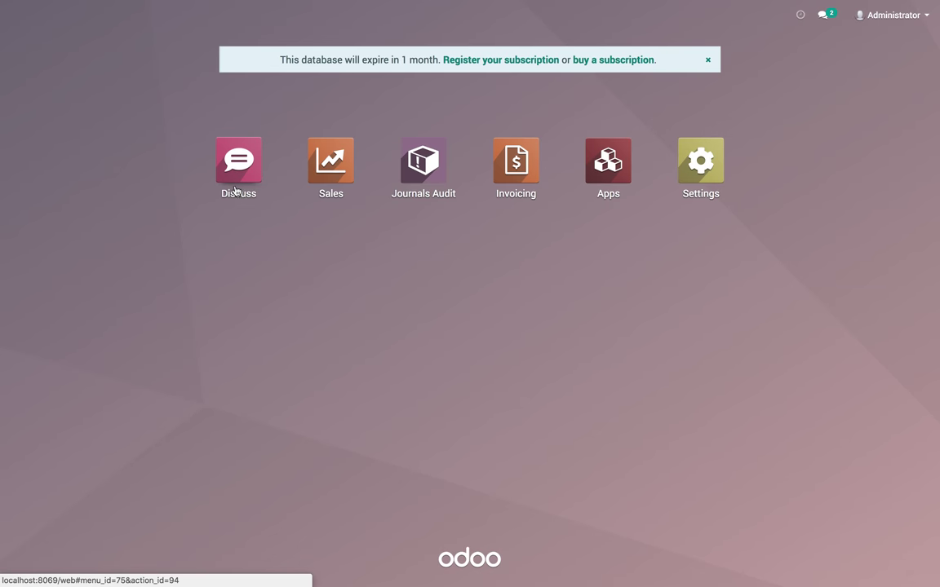
Show the Sales > Orders list of sales orders
{"action": "left_click", "coordinate": [331, 188]}
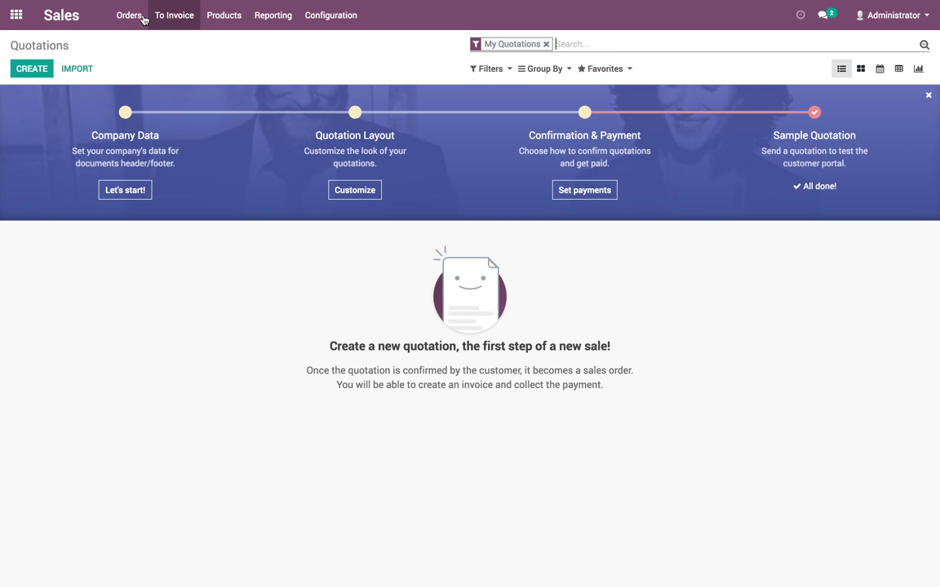
{"action": "left_click", "coordinate": [143, 18]}
{"action": "left_click", "coordinate": [143, 56]}
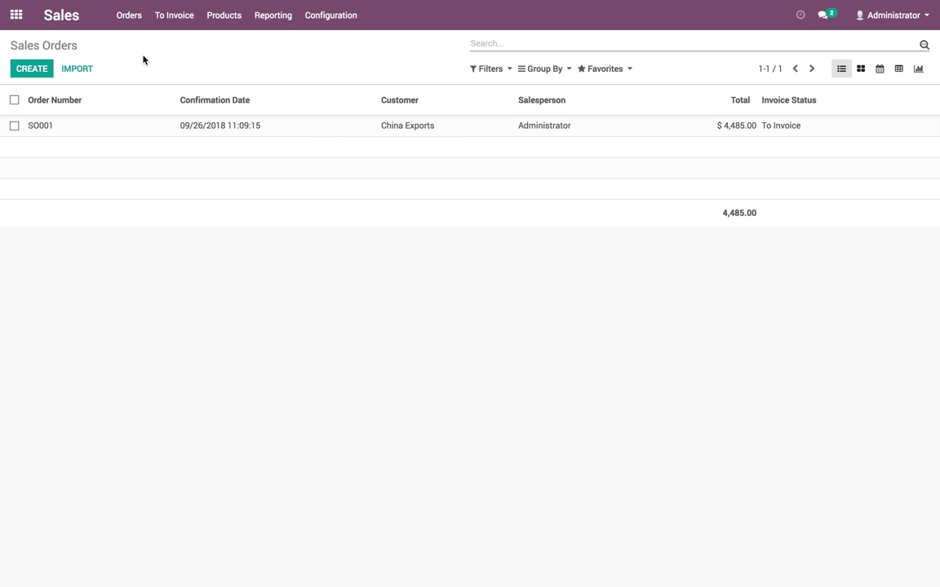
Open SO001 and review its chatter, Other Information tab, and posted Authorize.Net payment
{"action": "left_click", "coordinate": [168, 134]}
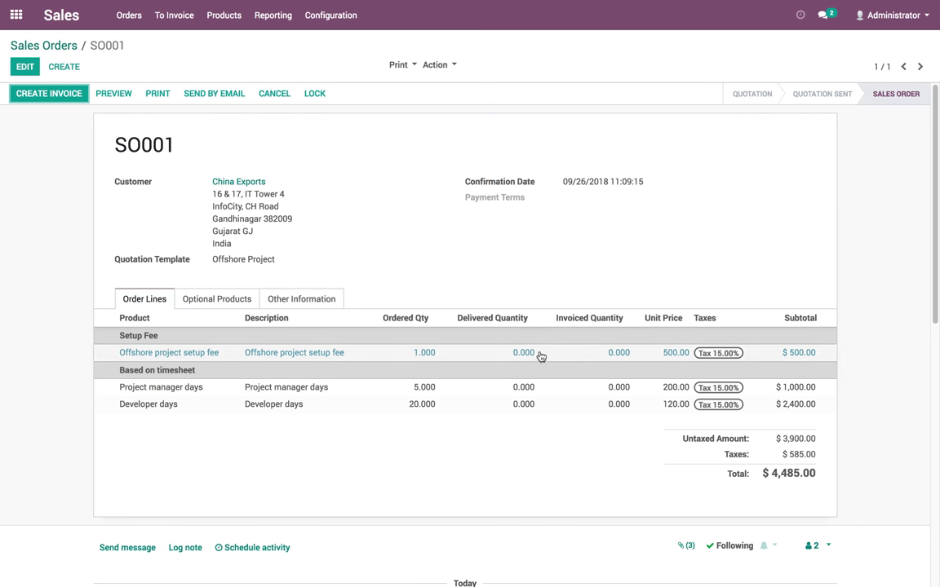
{"action": "scroll", "coordinate": [403, 368], "scroll_direction": "down", "scroll_amount": 5}
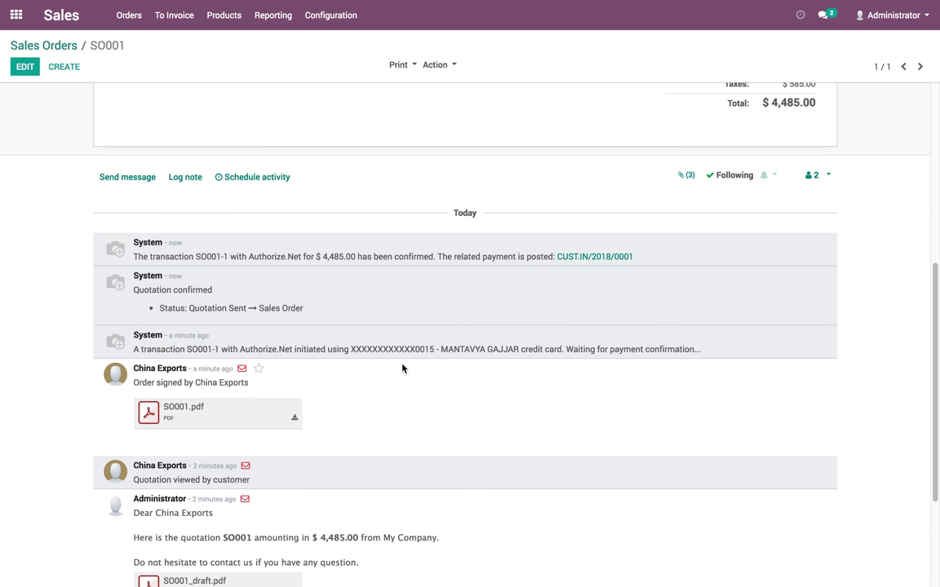
{"action": "scroll", "coordinate": [403, 368], "scroll_direction": "down", "scroll_amount": 1}
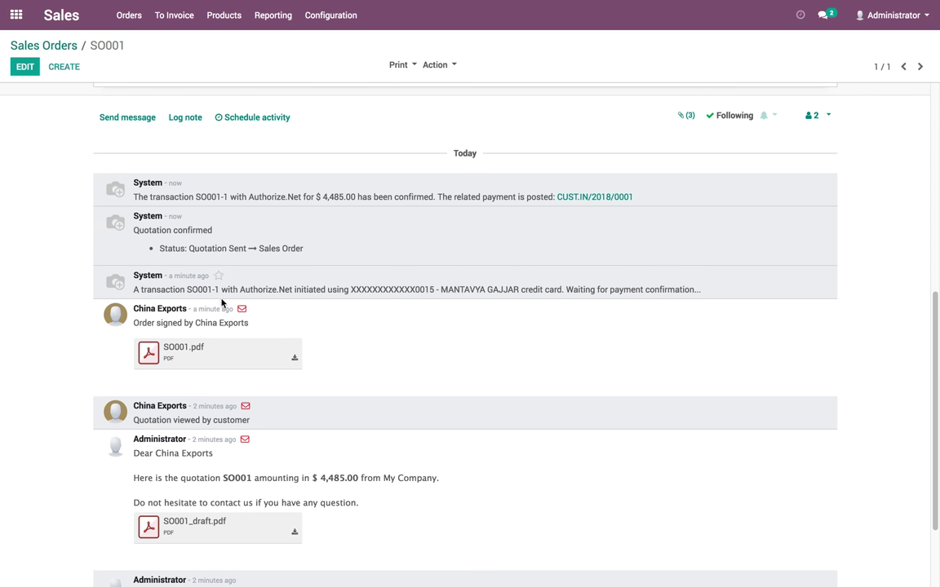
{"action": "scroll", "coordinate": [293, 301], "scroll_direction": "up", "scroll_amount": 6}
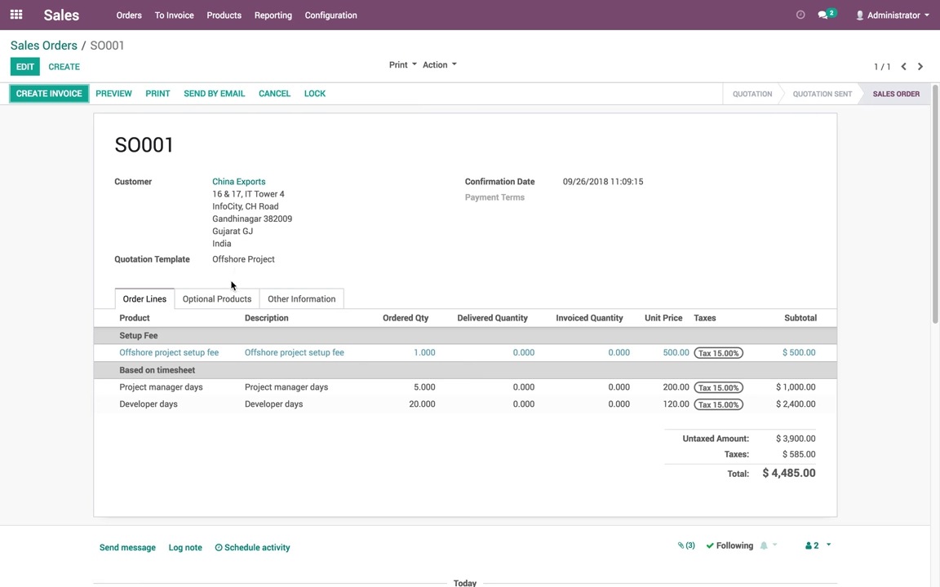
{"action": "left_click", "coordinate": [219, 300]}
{"action": "left_click", "coordinate": [326, 301]}
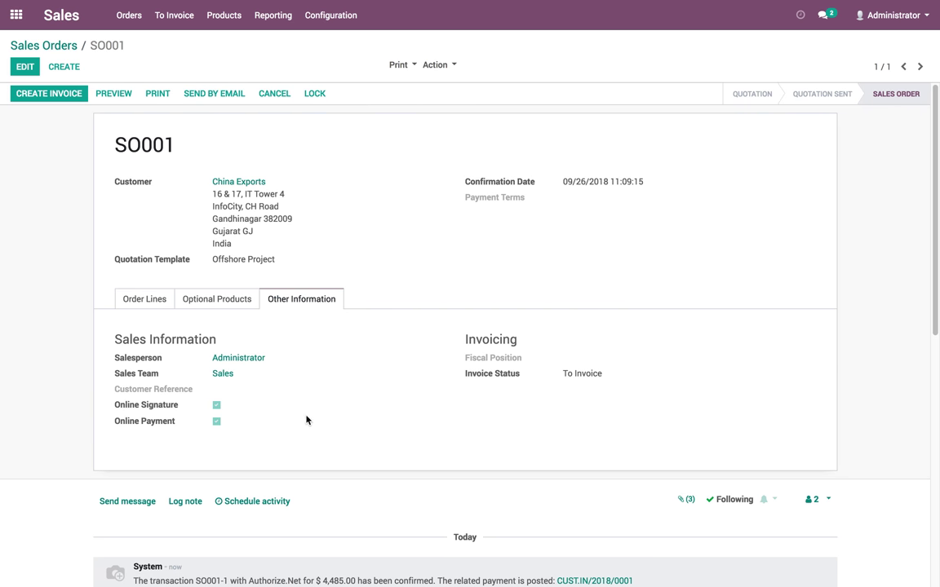
{"action": "left_click", "coordinate": [154, 300]}
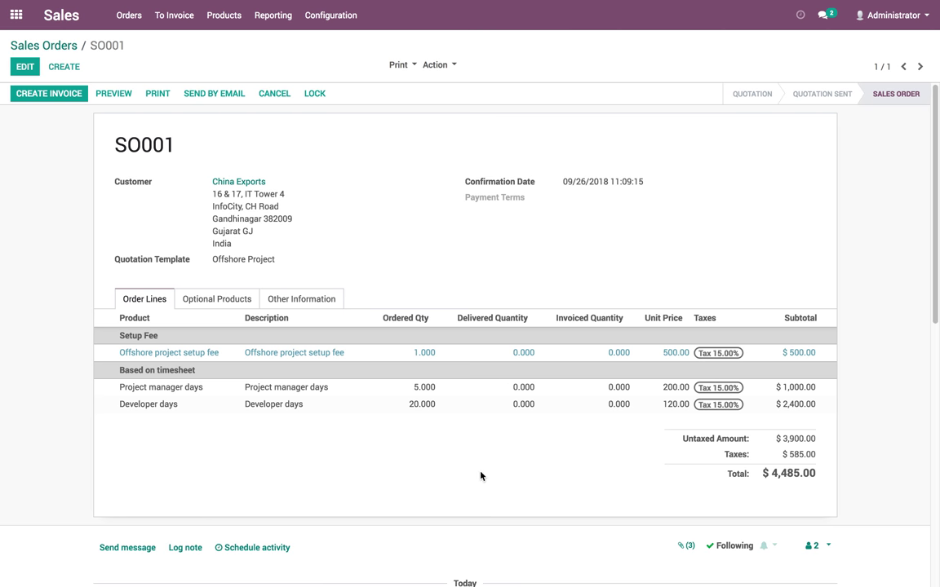
{"action": "scroll", "coordinate": [480, 476], "scroll_direction": "down", "scroll_amount": 8}
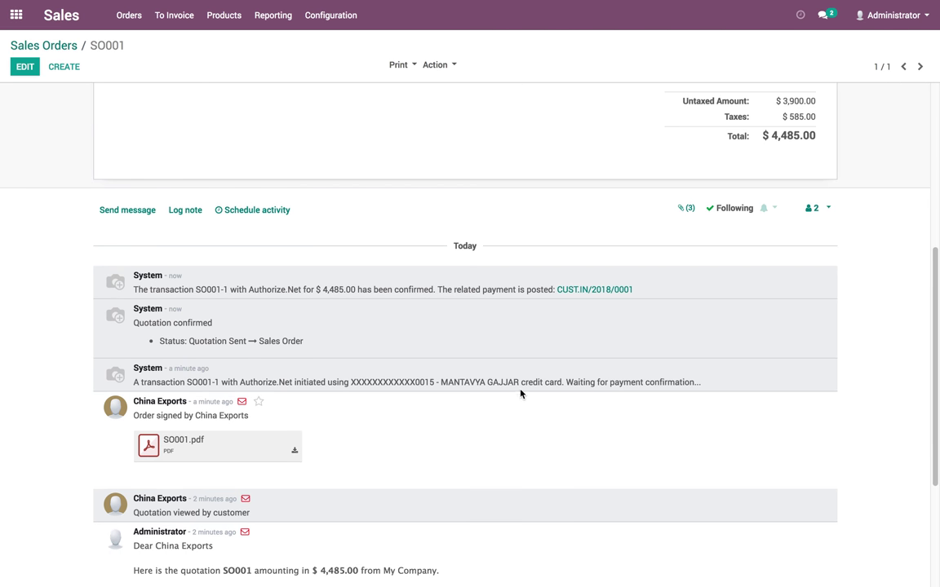
{"action": "left_click", "coordinate": [595, 292]}
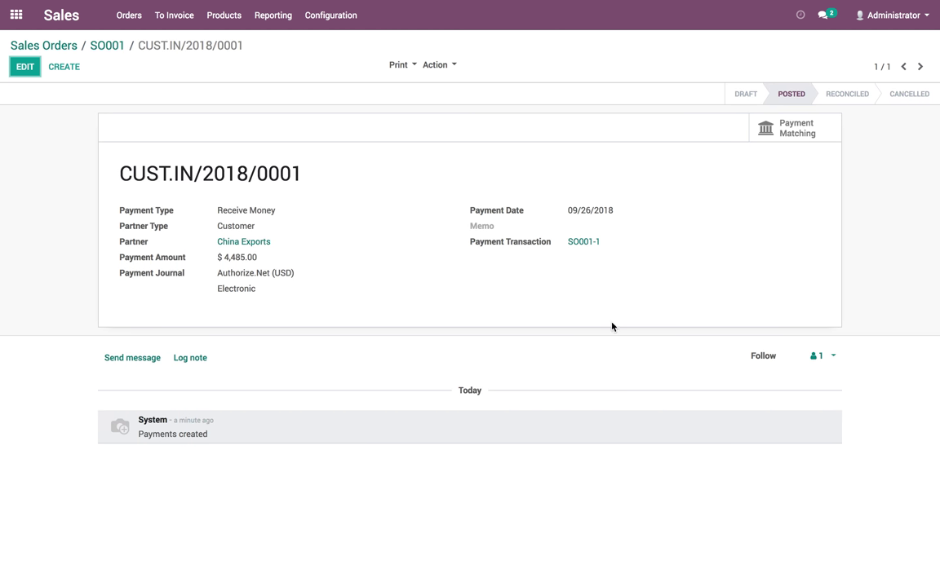
{"action": "left_click", "coordinate": [109, 45]}
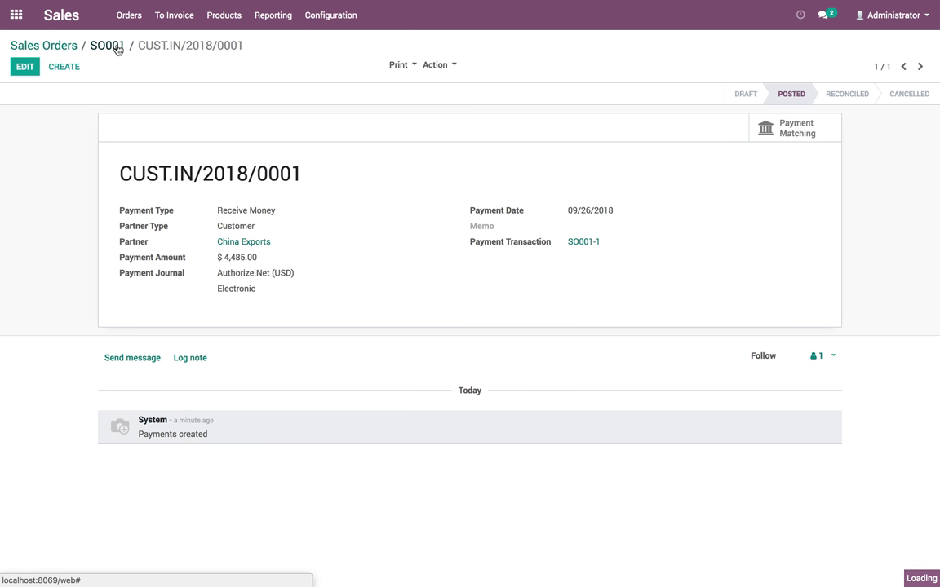
{"action": "scroll", "coordinate": [147, 201], "scroll_direction": "up", "scroll_amount": 5}
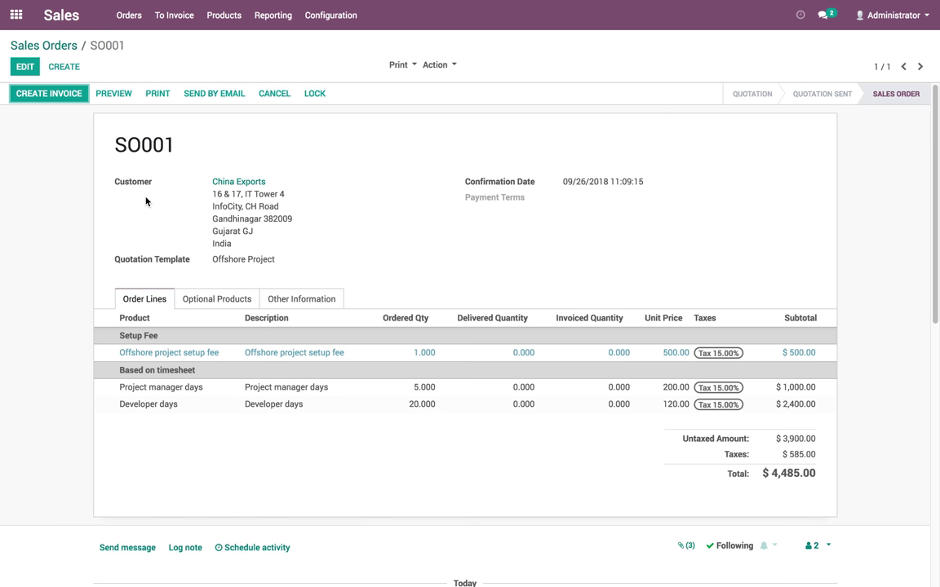
Invoice SO001's invoiceable lines ($575.00 setup fee) and press Validate on the new invoice
{"action": "left_click", "coordinate": [55, 96]}
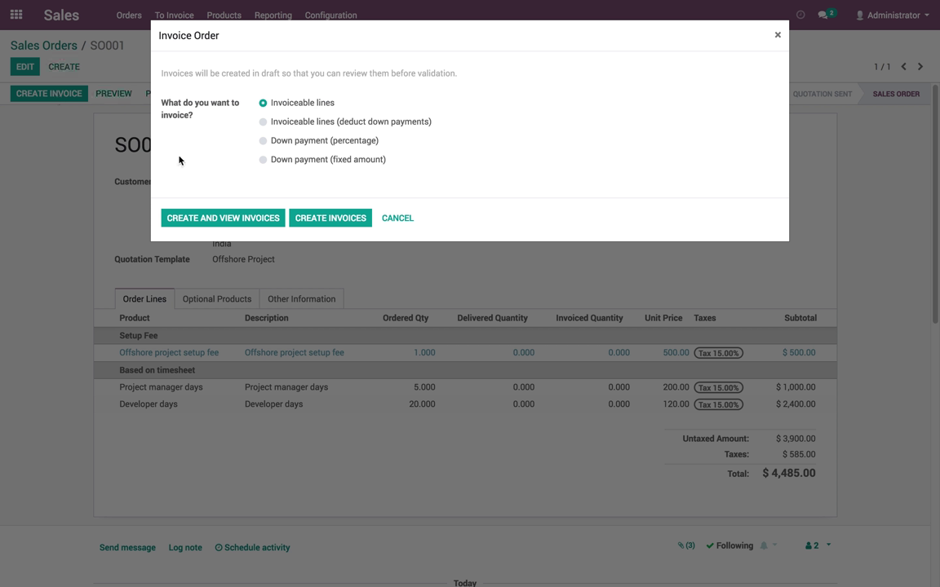
{"action": "left_click", "coordinate": [257, 221]}
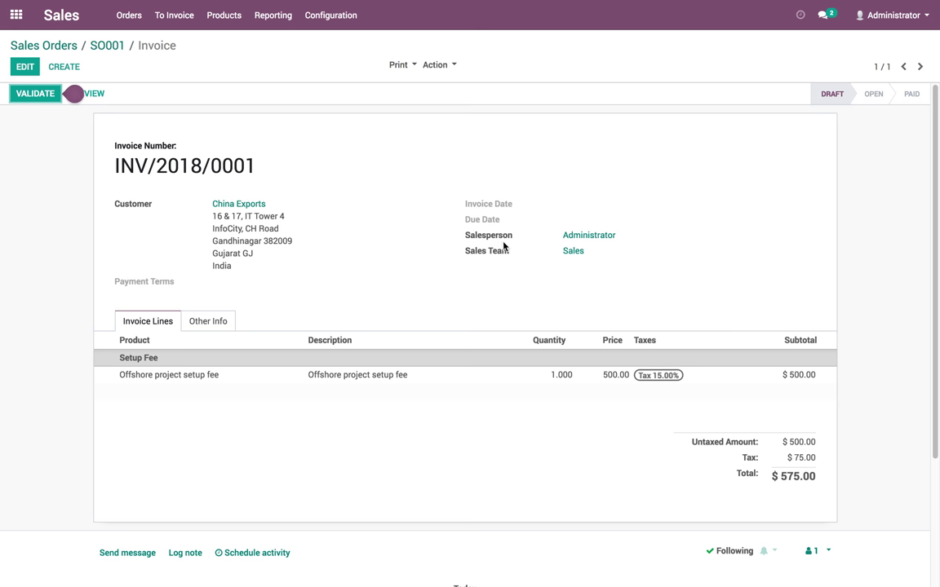
{"action": "left_click", "coordinate": [27, 98]}
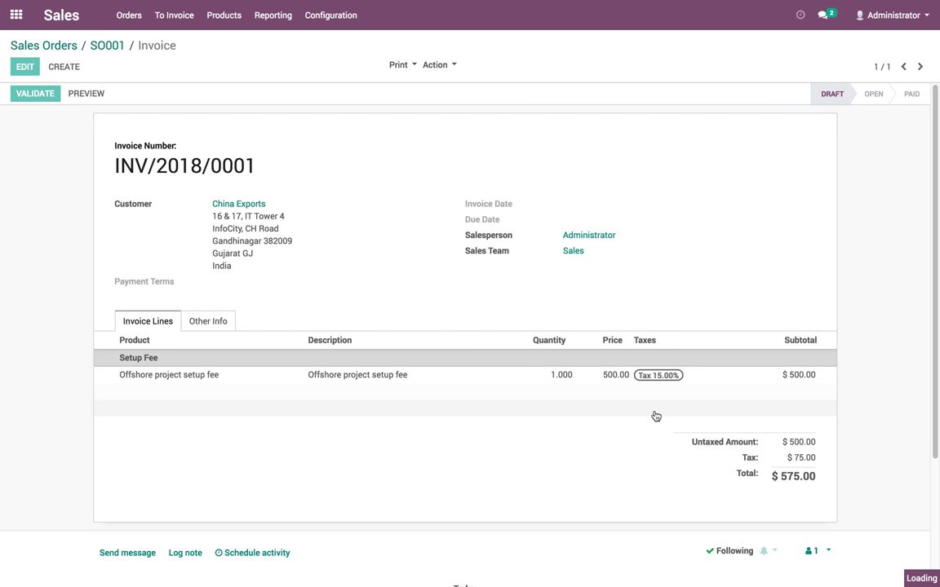